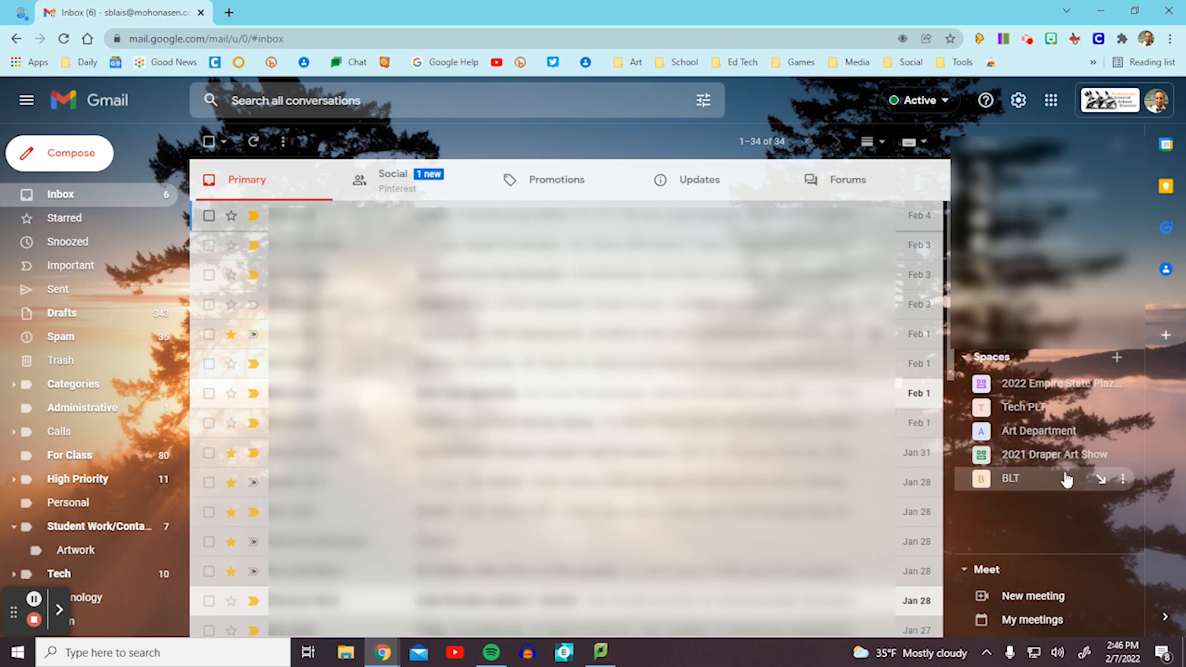
Start a new space named "Demo Space" and give it the nerd face emoji as its avatar
click(1117, 360)
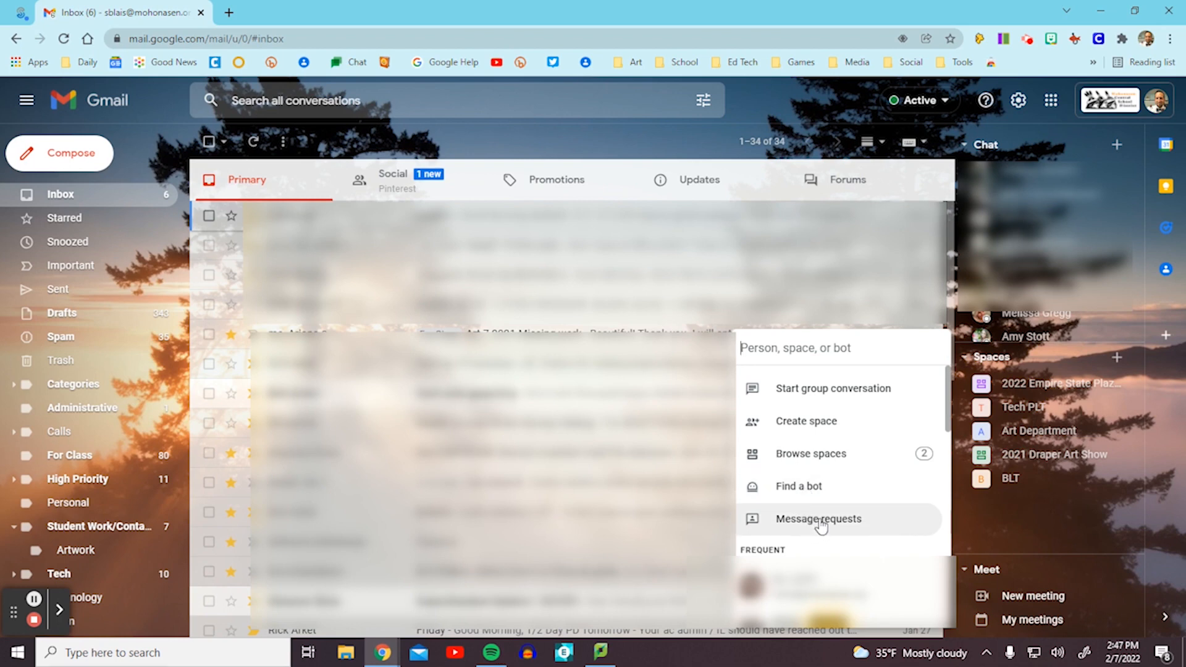
click(814, 426)
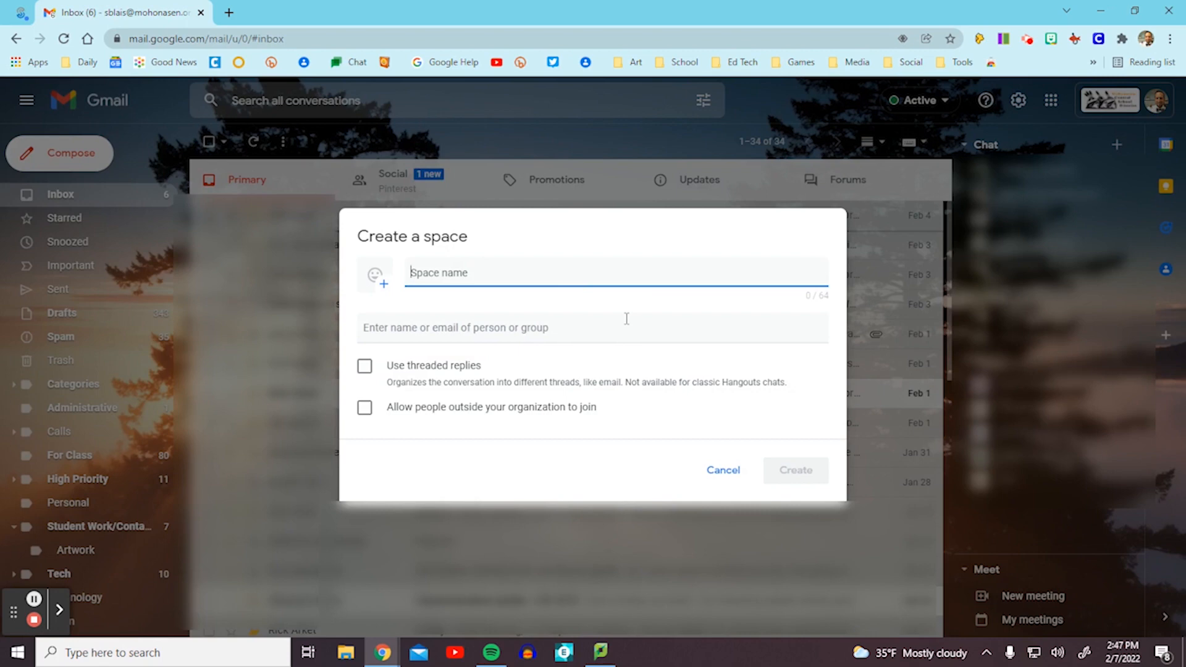
text(Demo)
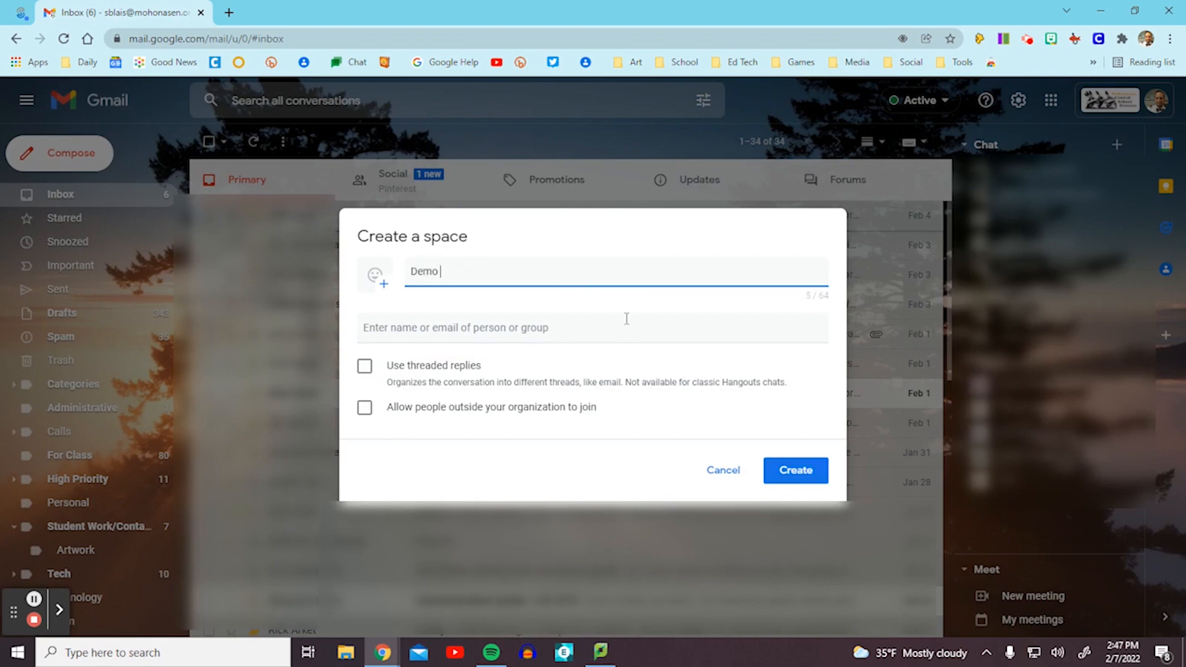
text( Space)
click(383, 286)
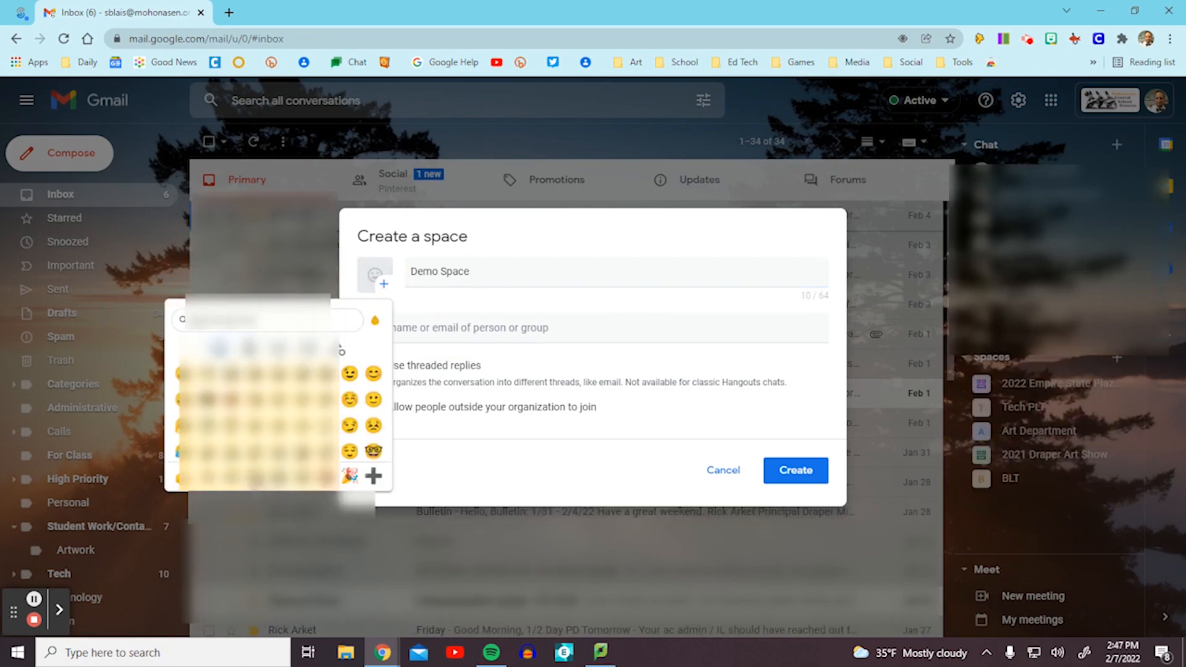
click(371, 454)
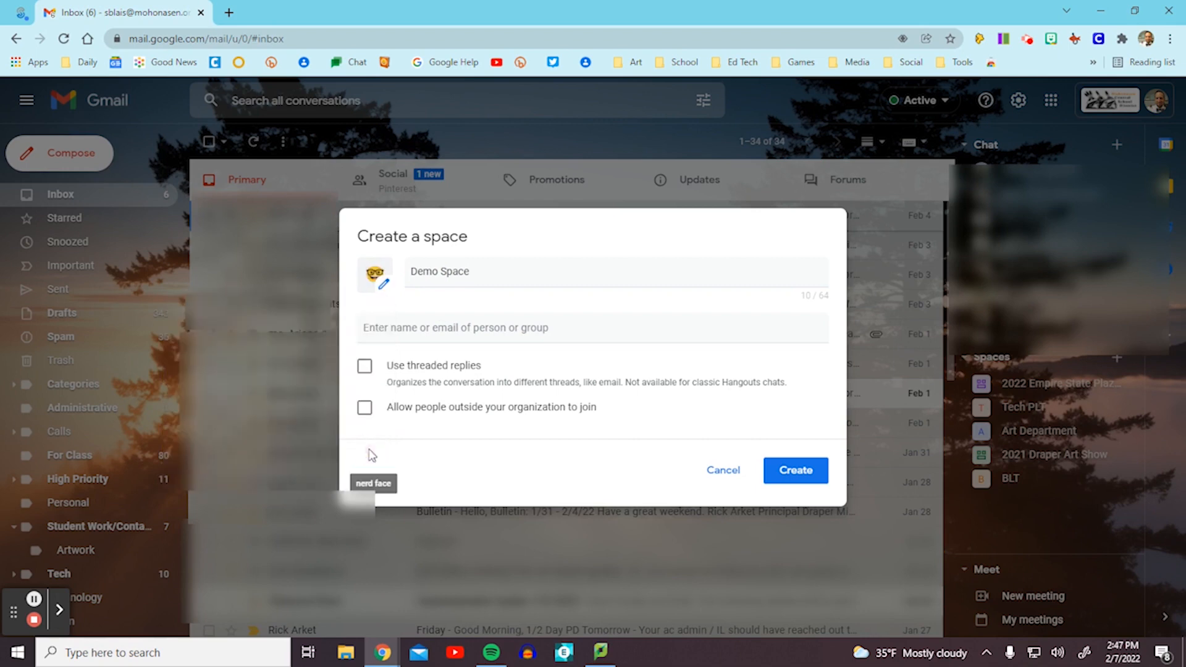
Add two colleagues from the organization as members and create the space with threaded replies and outside access left off
click(459, 308)
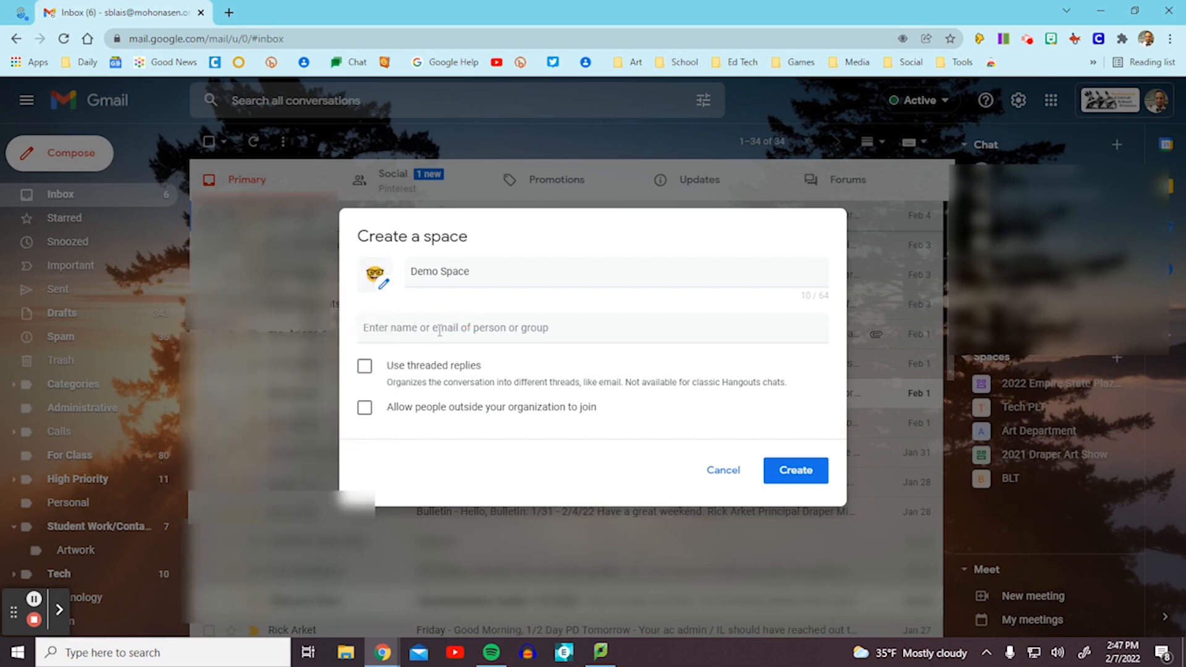
click(439, 331)
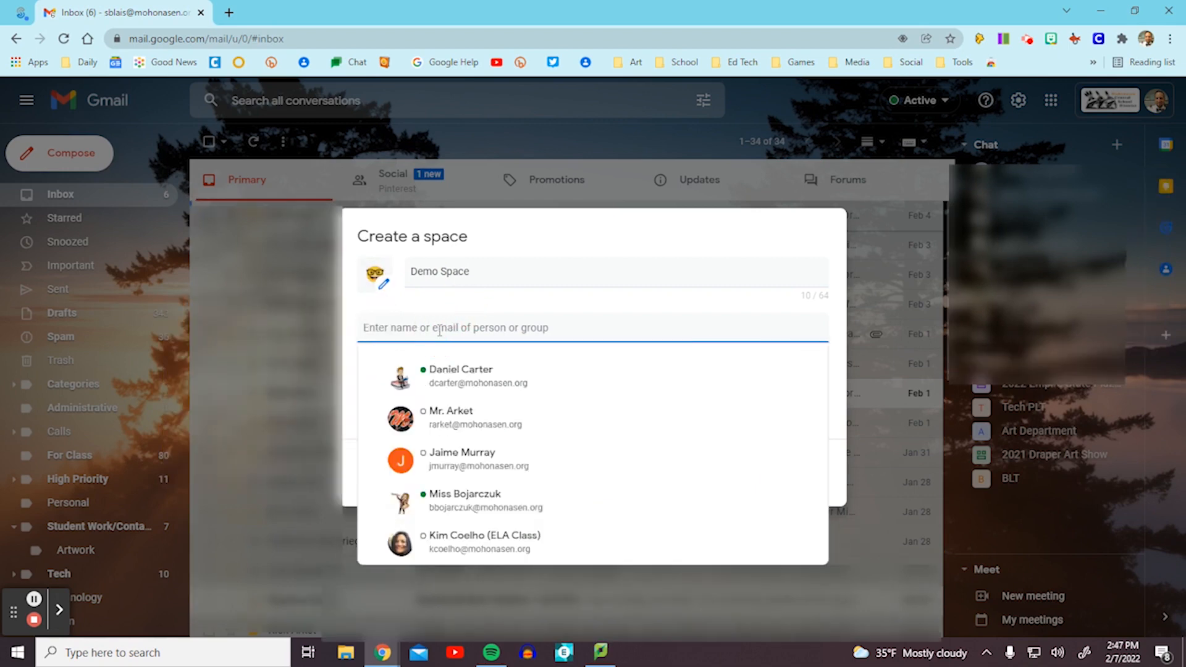
text(will)
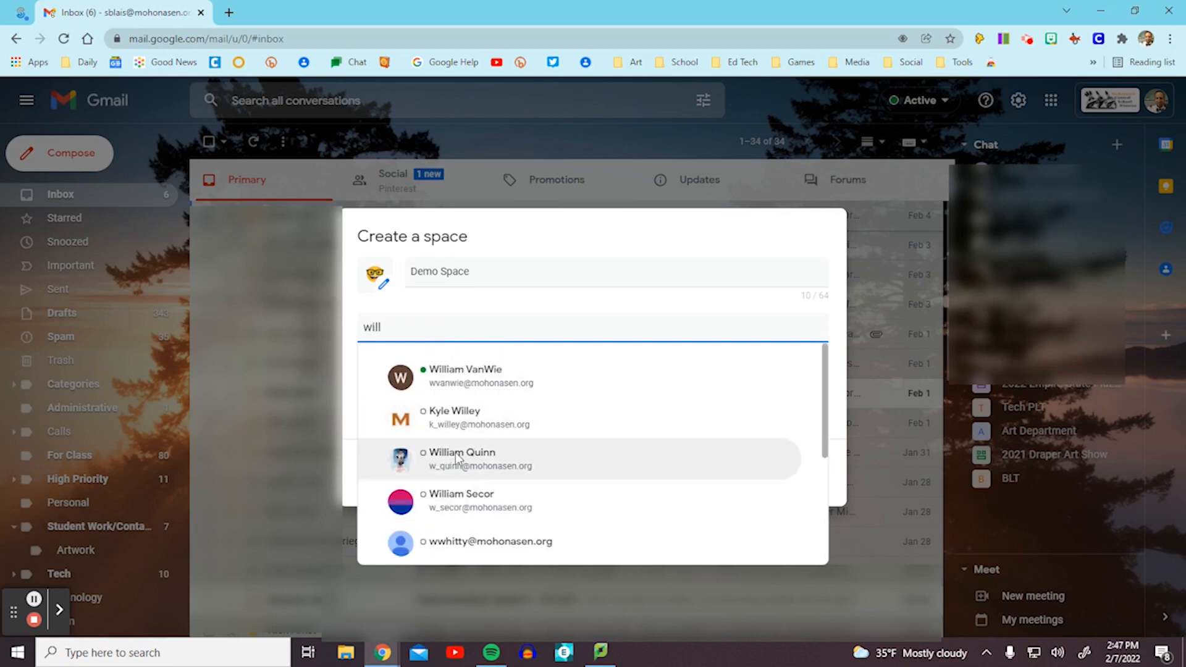
double_click(415, 323)
text(bill)
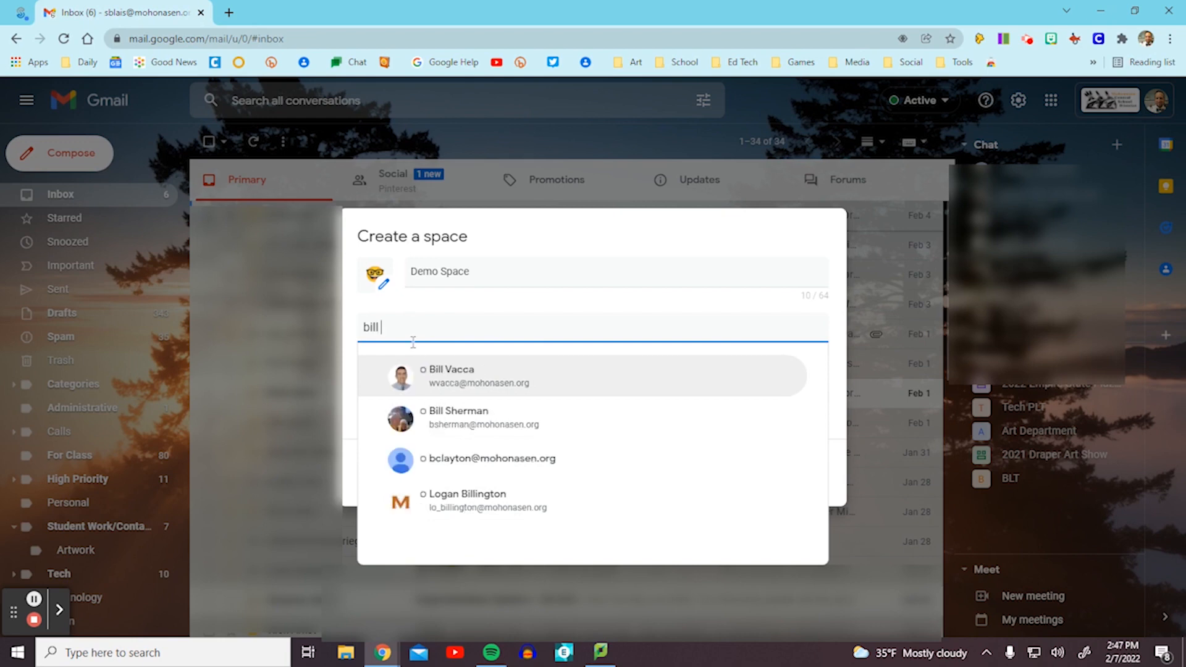
click(434, 370)
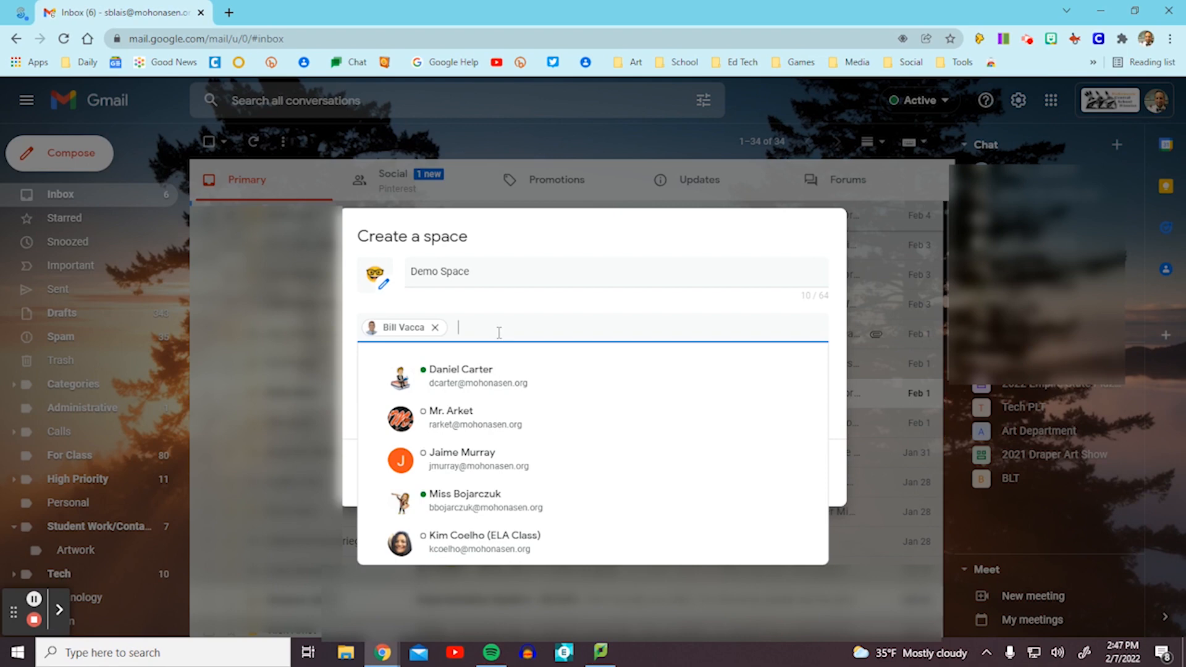
text(kim)
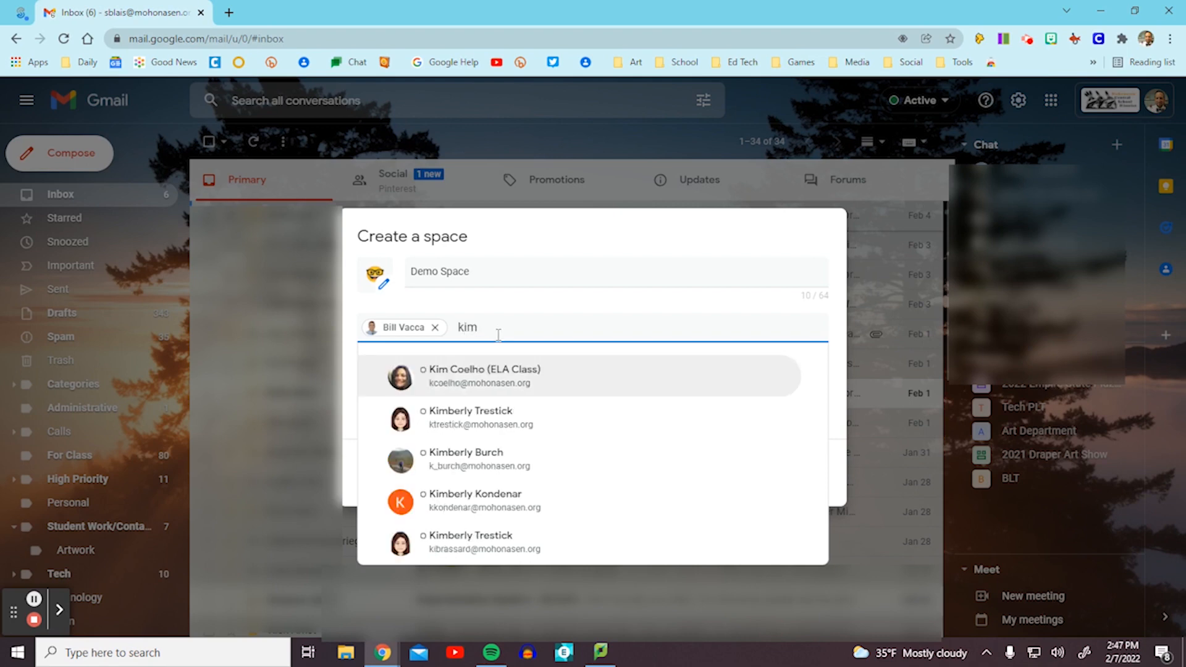
click(495, 369)
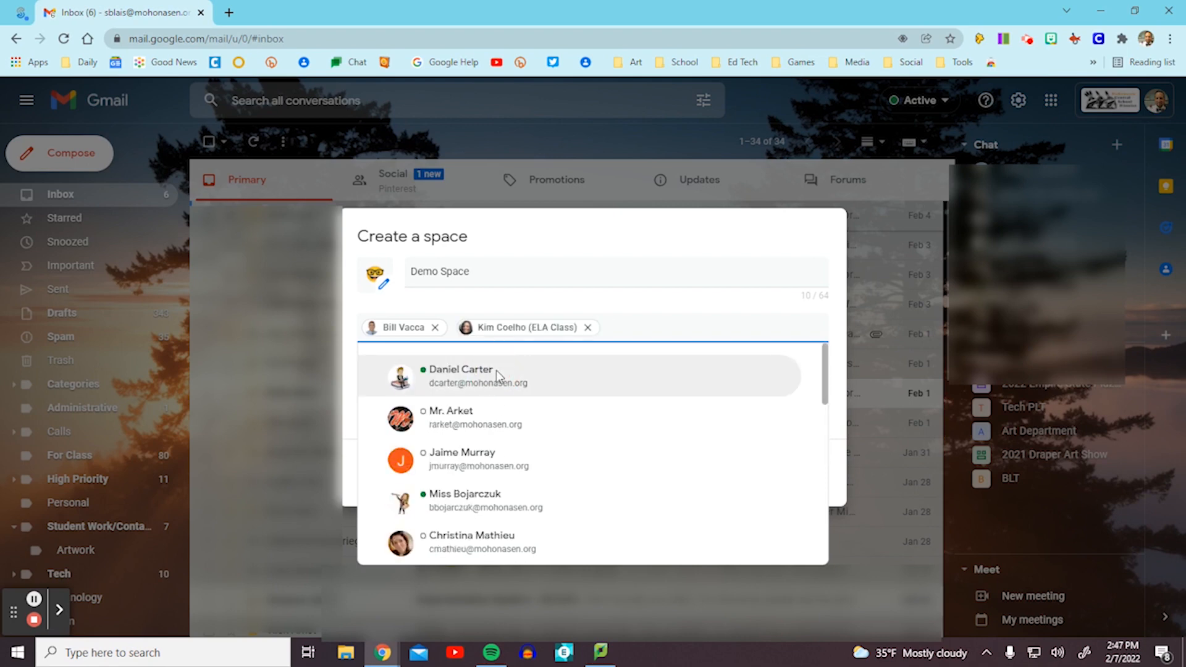
click(671, 279)
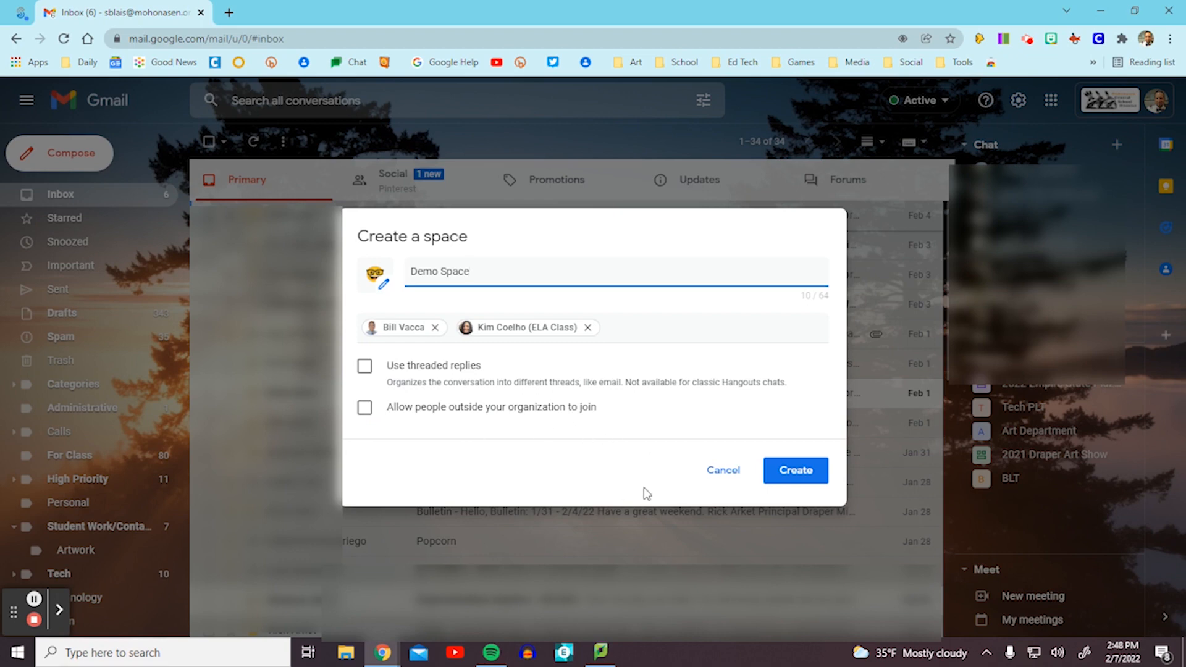
click(788, 477)
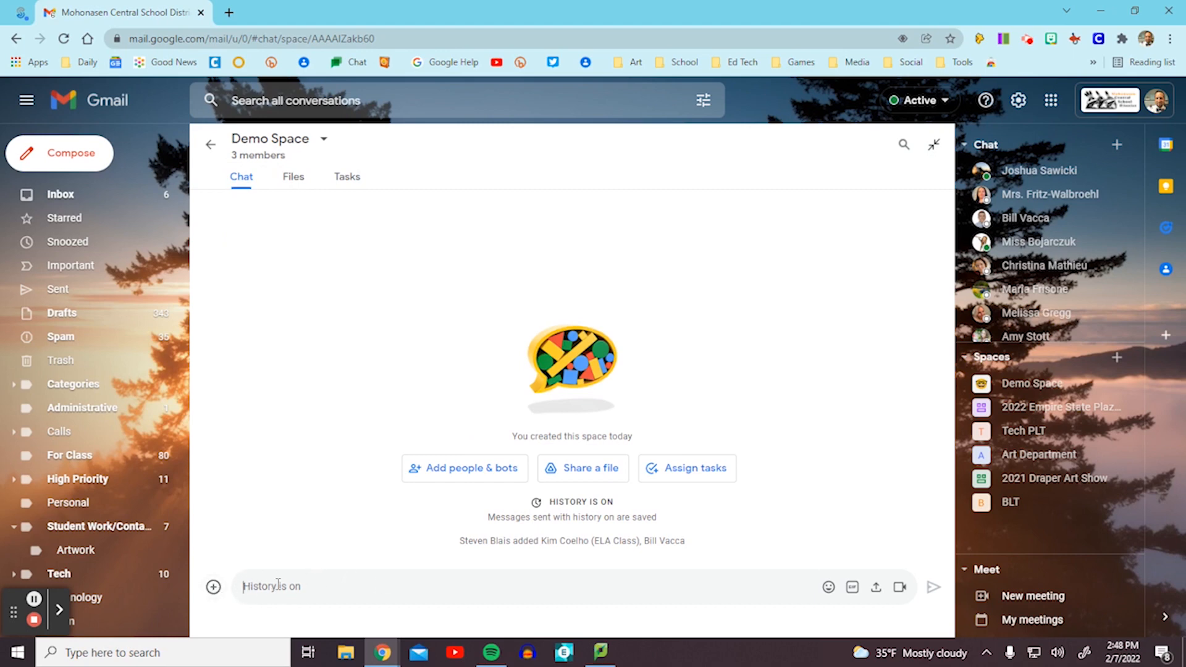
Post "test message" in the space and attach the Okuda -Graffiti presentation from Drive to a new message
text(test message)
key(Return)
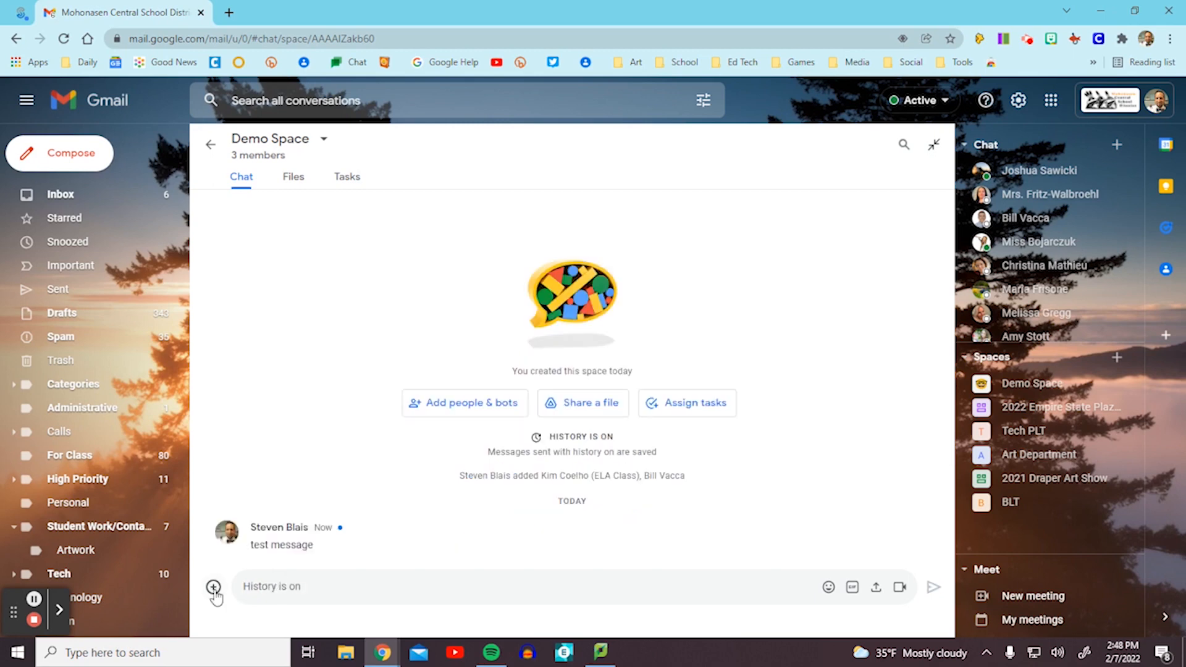
click(213, 588)
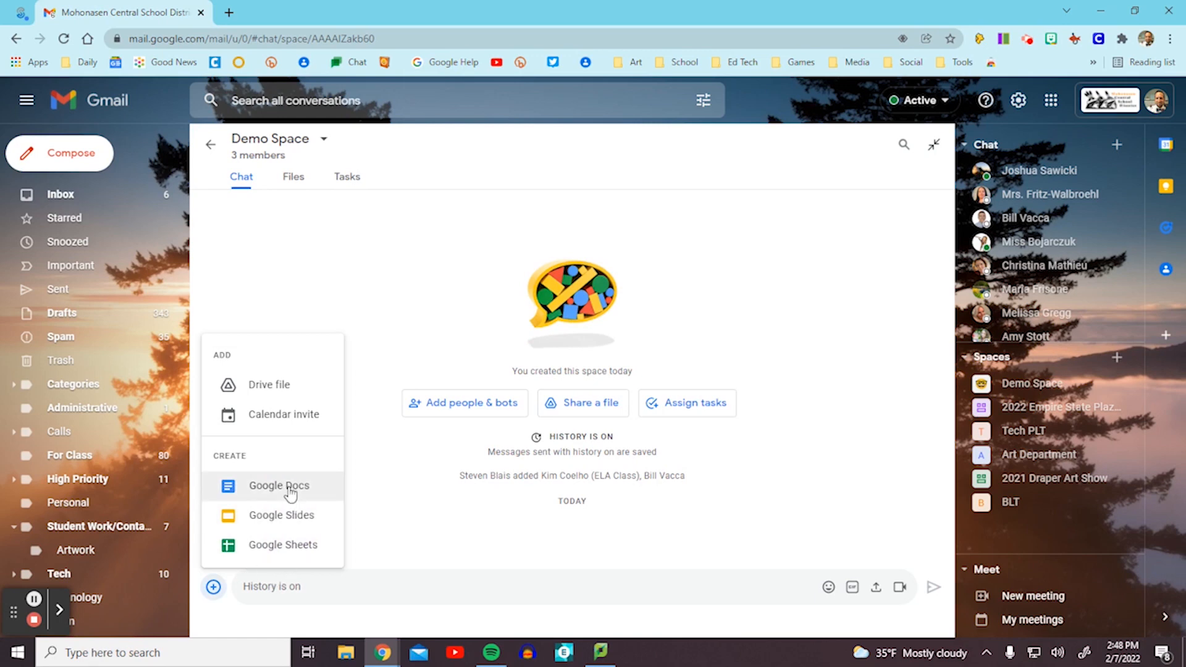
click(275, 399)
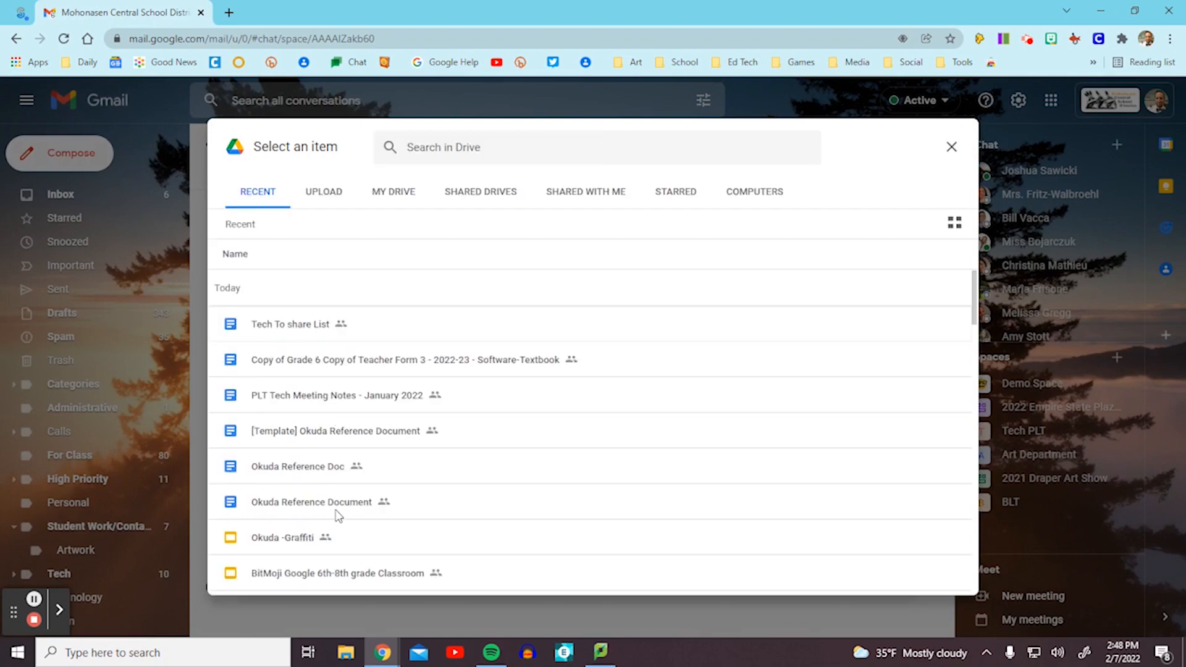
click(312, 544)
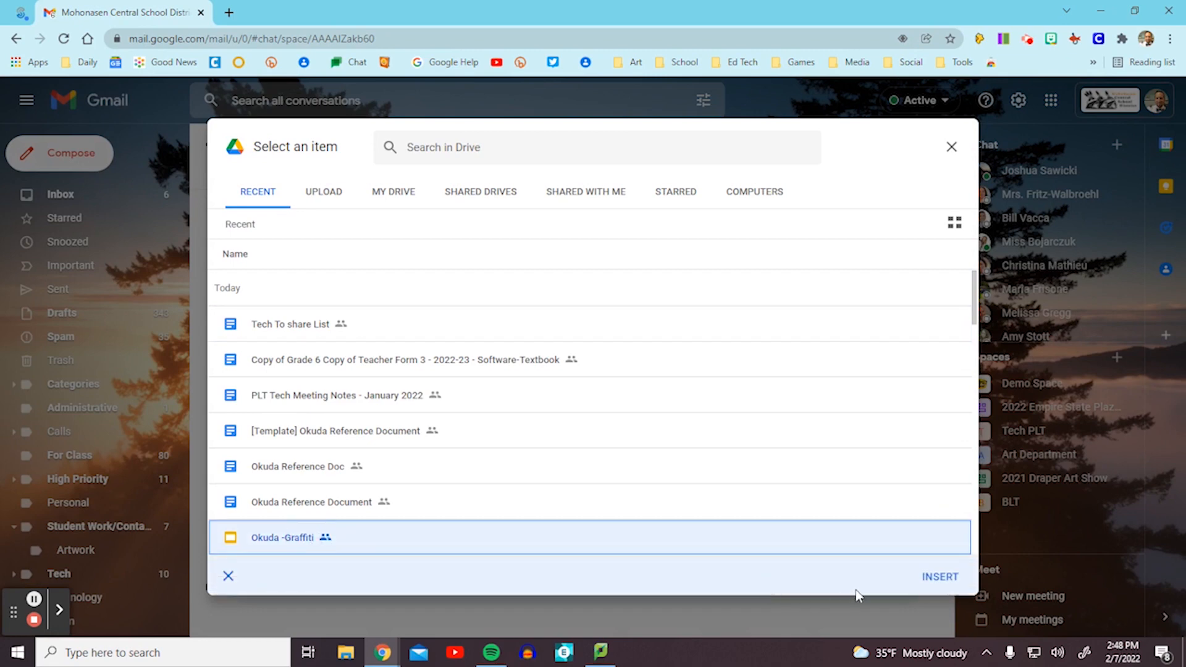
click(934, 577)
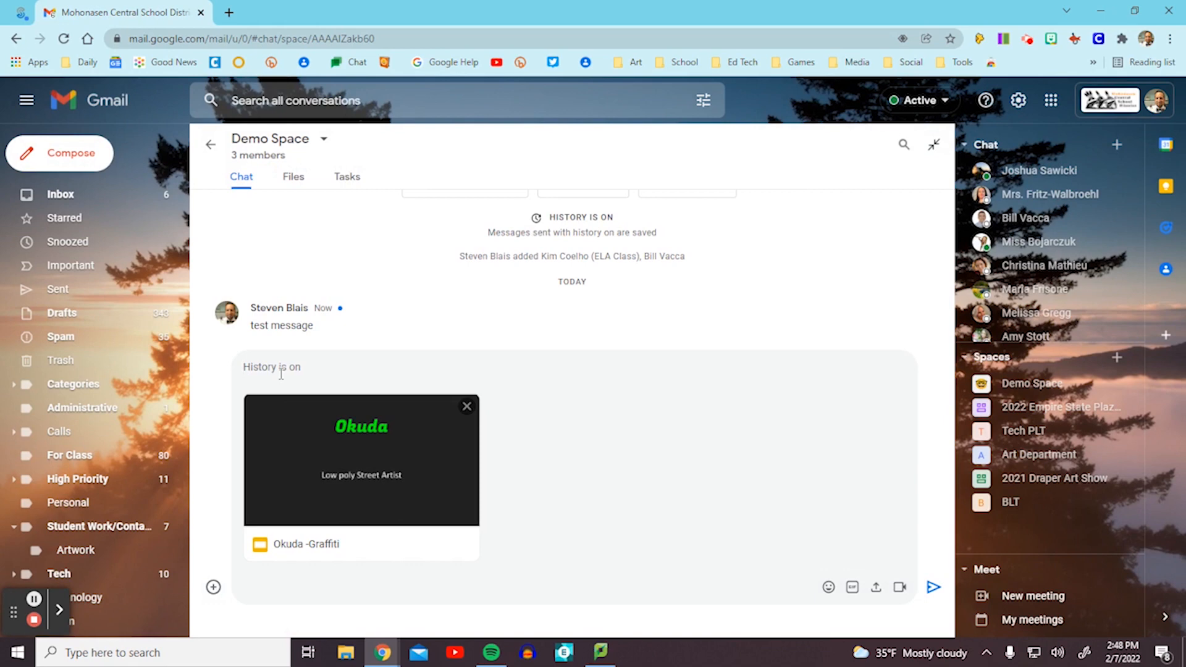
Send the presentation with the text "my presentation check it out", sharing the file with the space members
text(my presentation check it out)
click(934, 587)
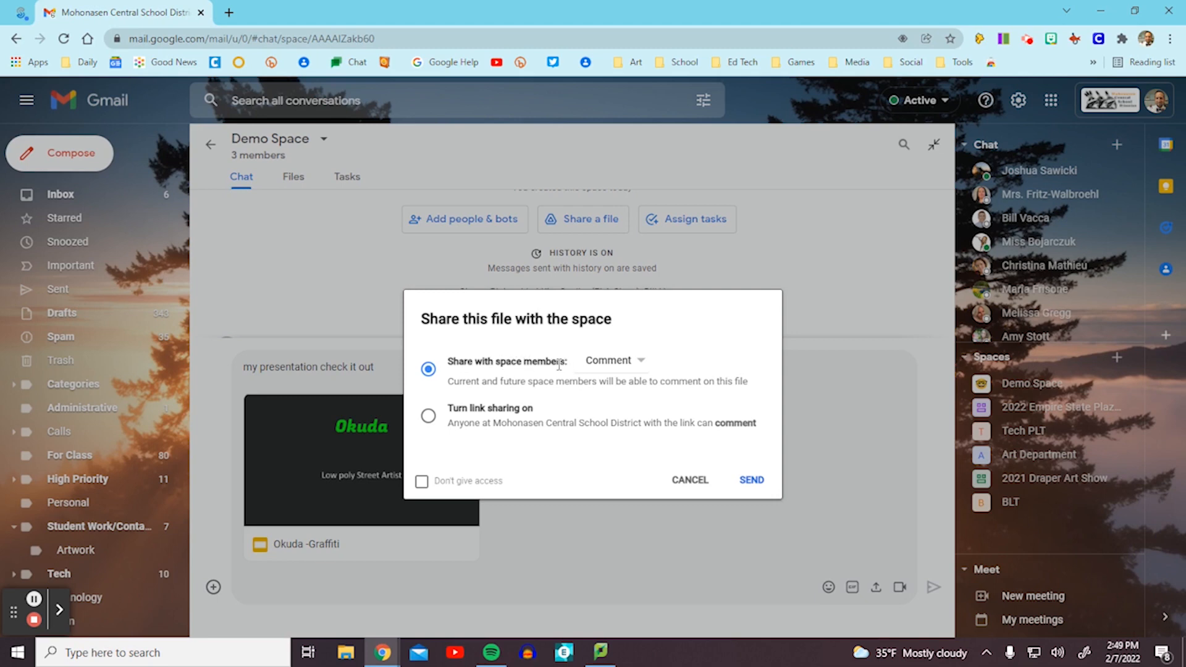
click(602, 369)
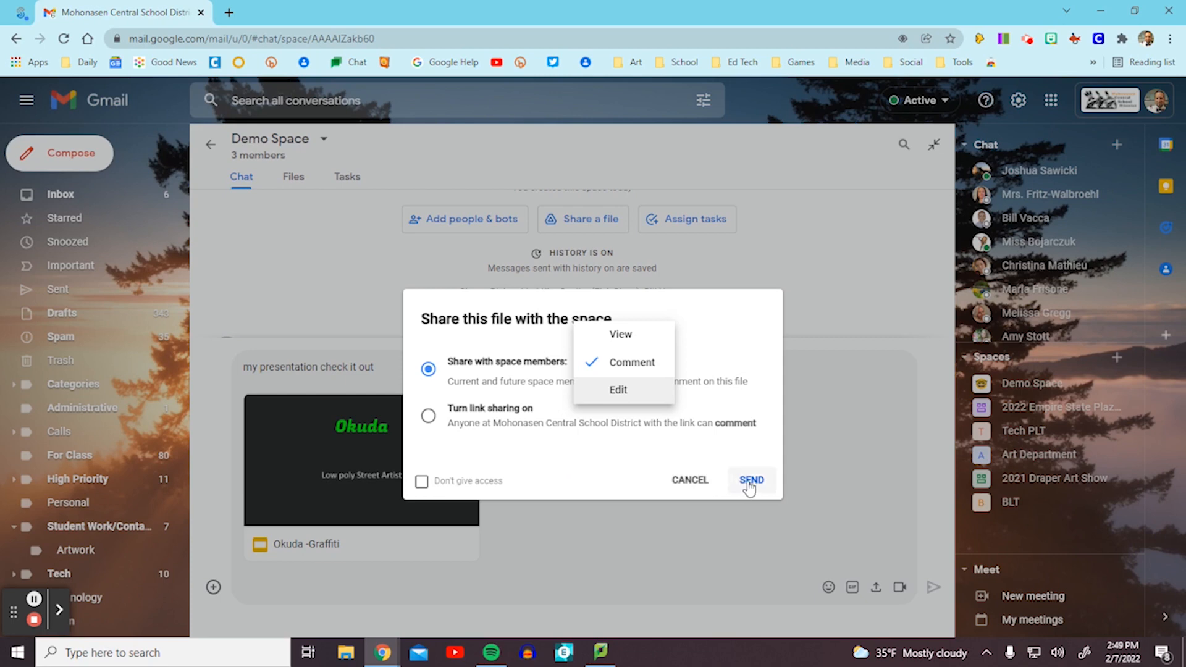
click(423, 481)
click(421, 482)
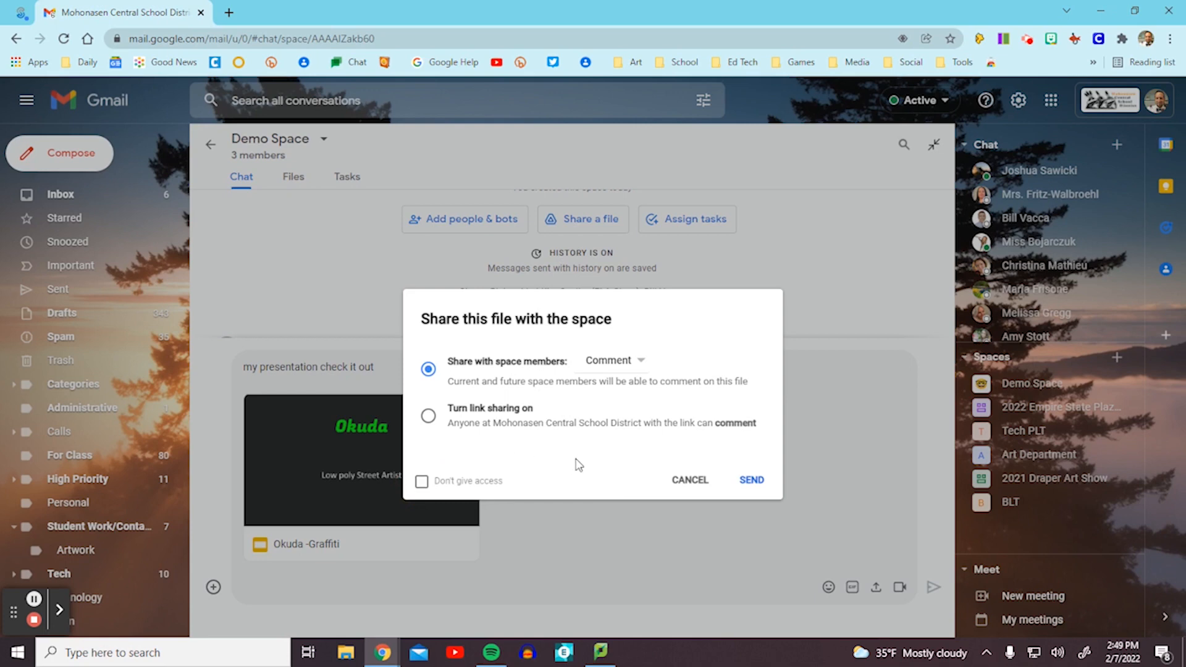
click(617, 363)
click(740, 389)
click(751, 480)
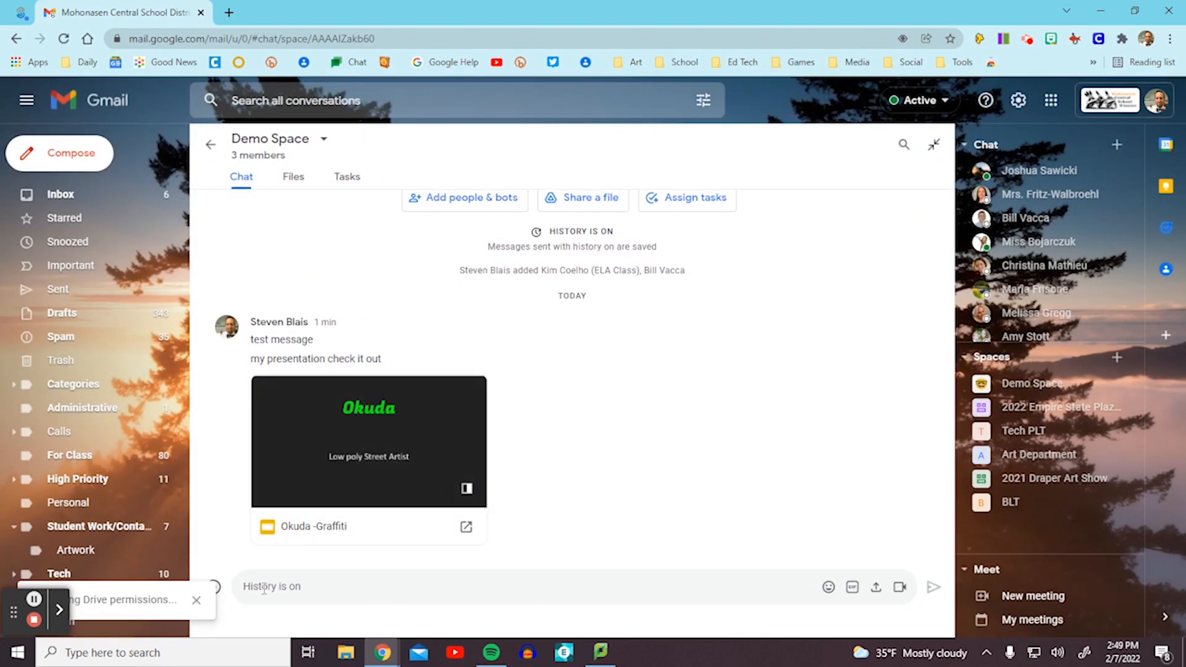
click(198, 602)
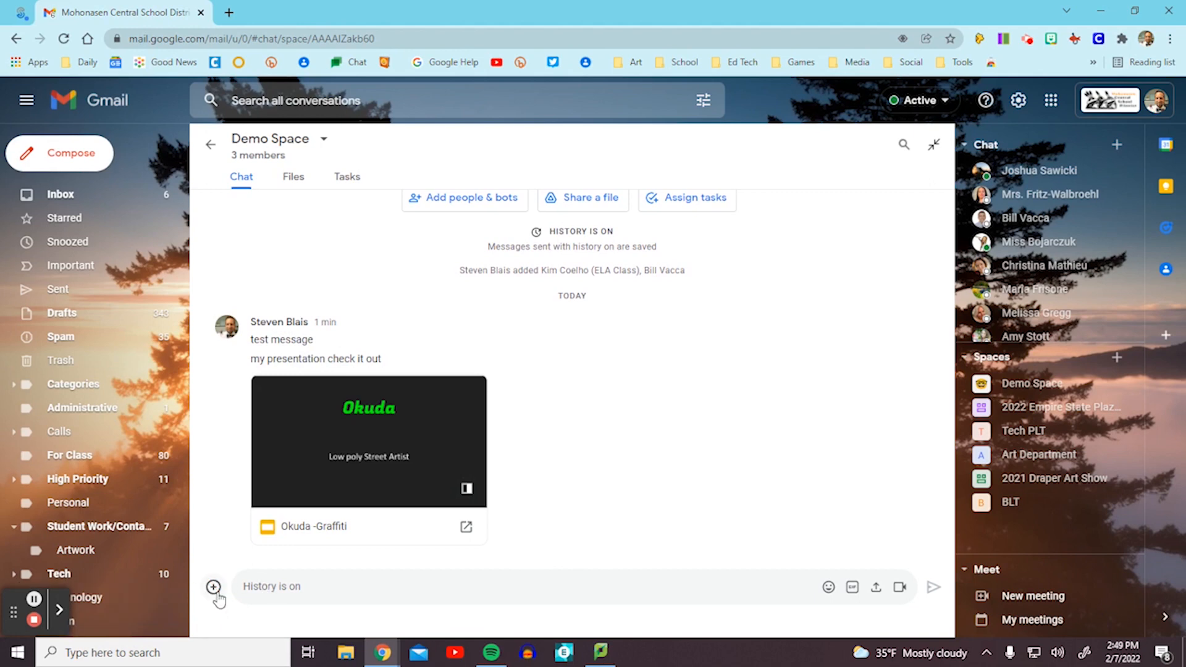
Find a GIF for "smart" and send the Think Smart GIF to the space
click(829, 588)
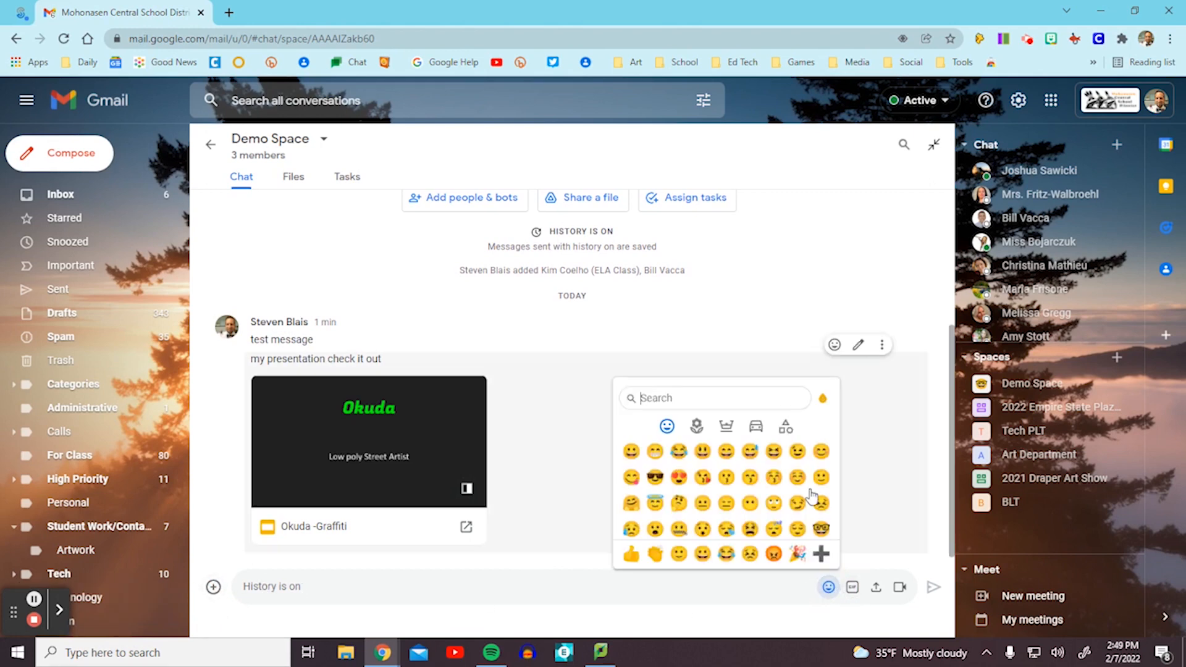
click(791, 586)
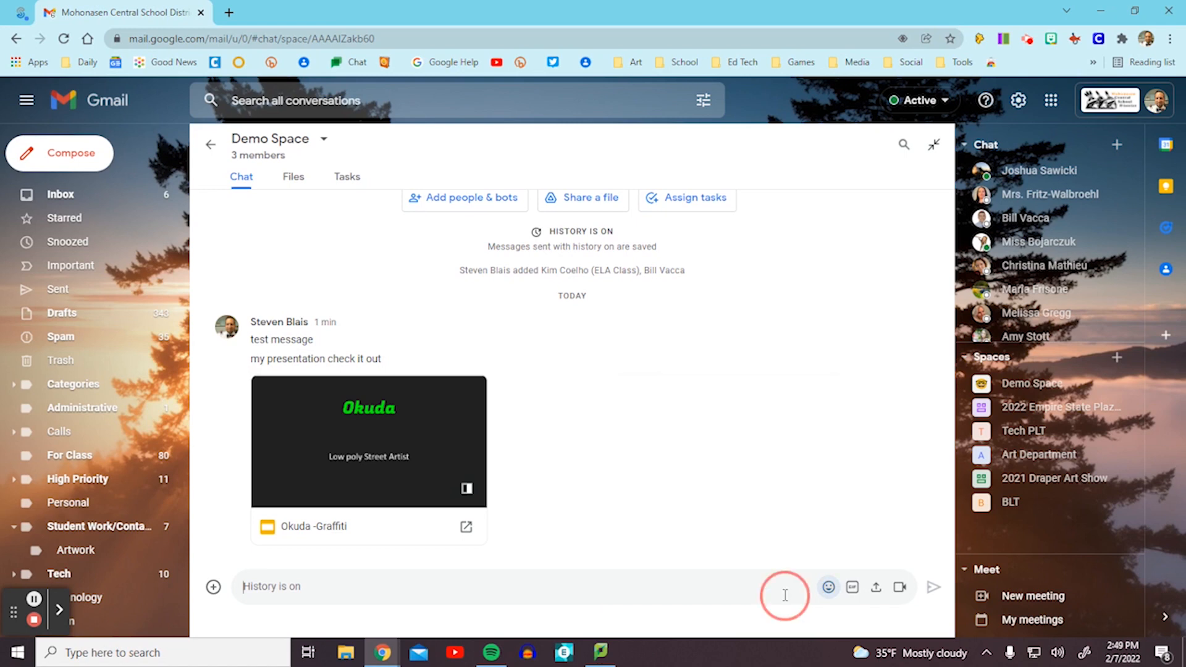
click(855, 590)
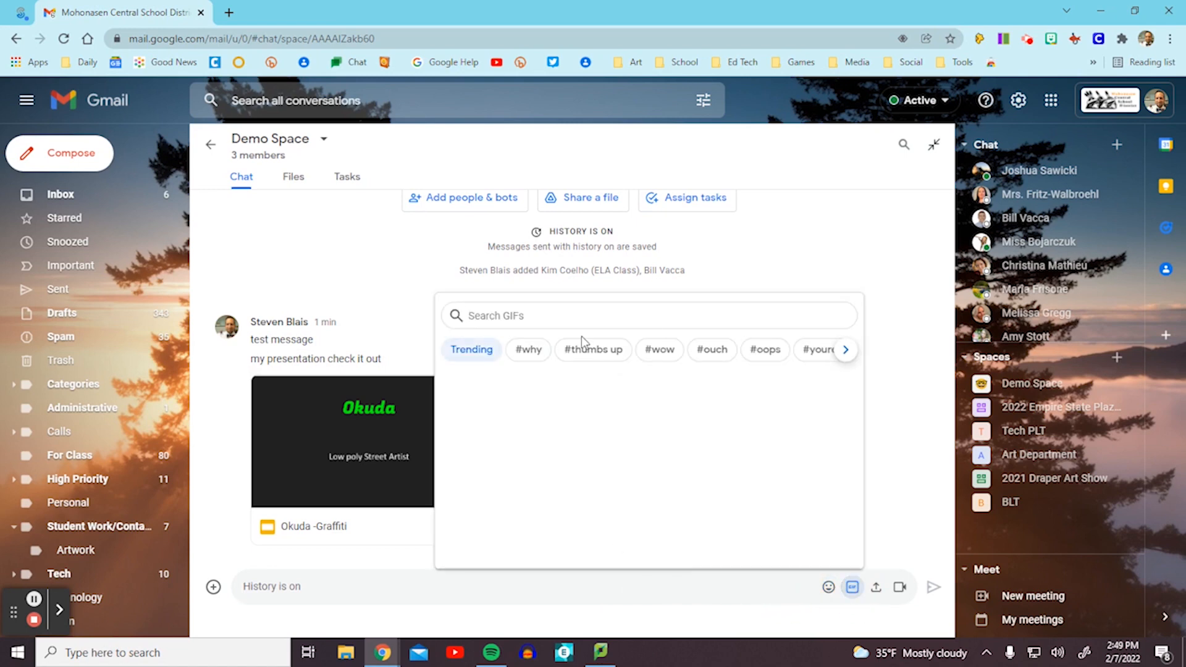
text(s)
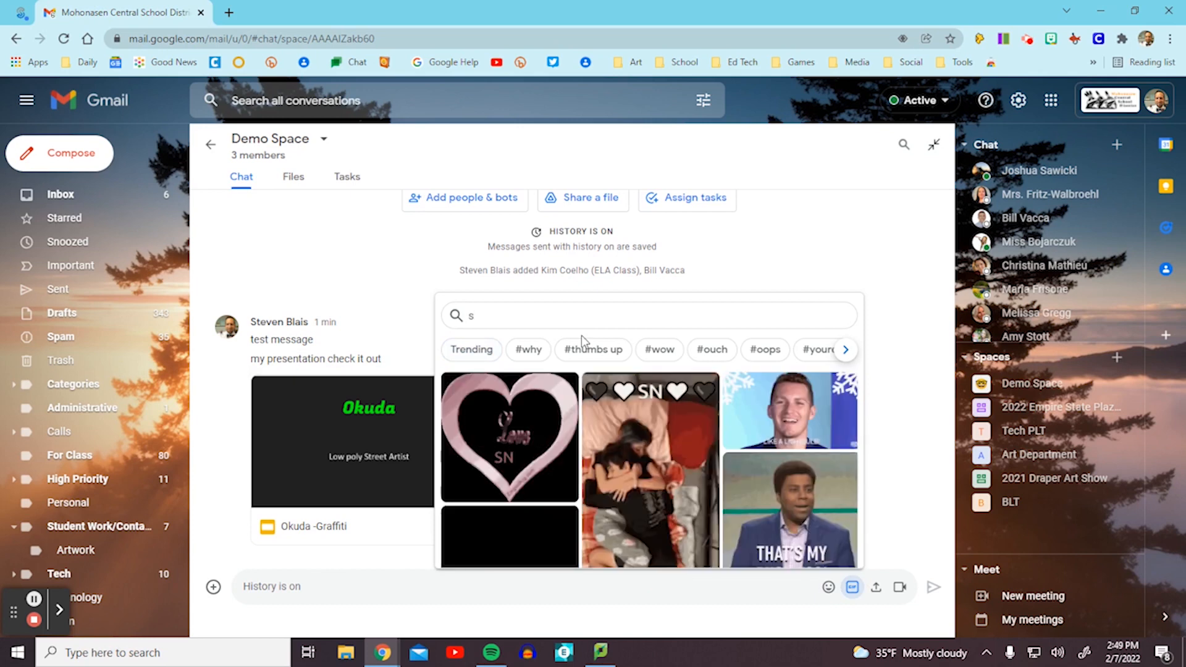
text(mart)
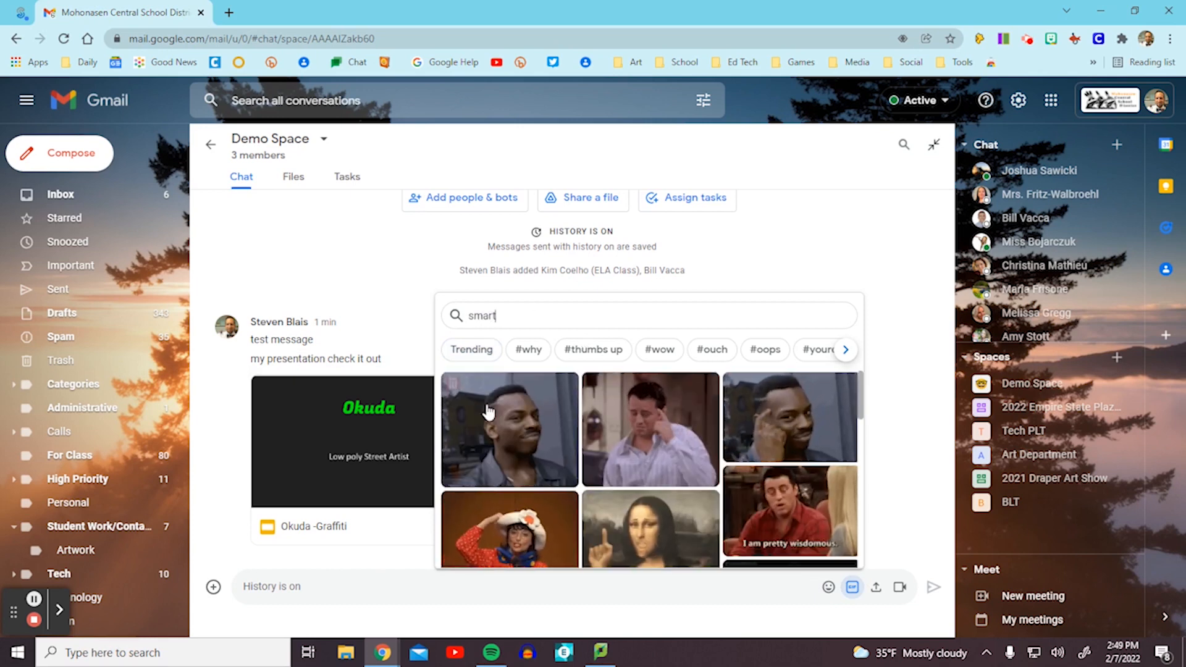
click(489, 410)
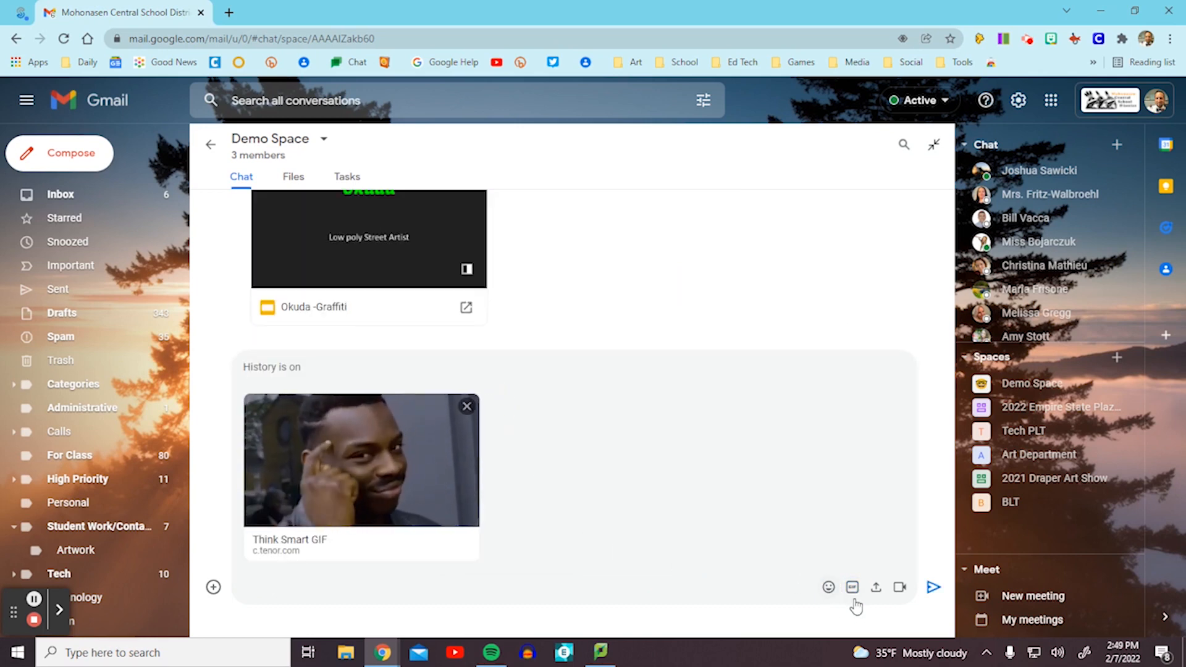
click(931, 588)
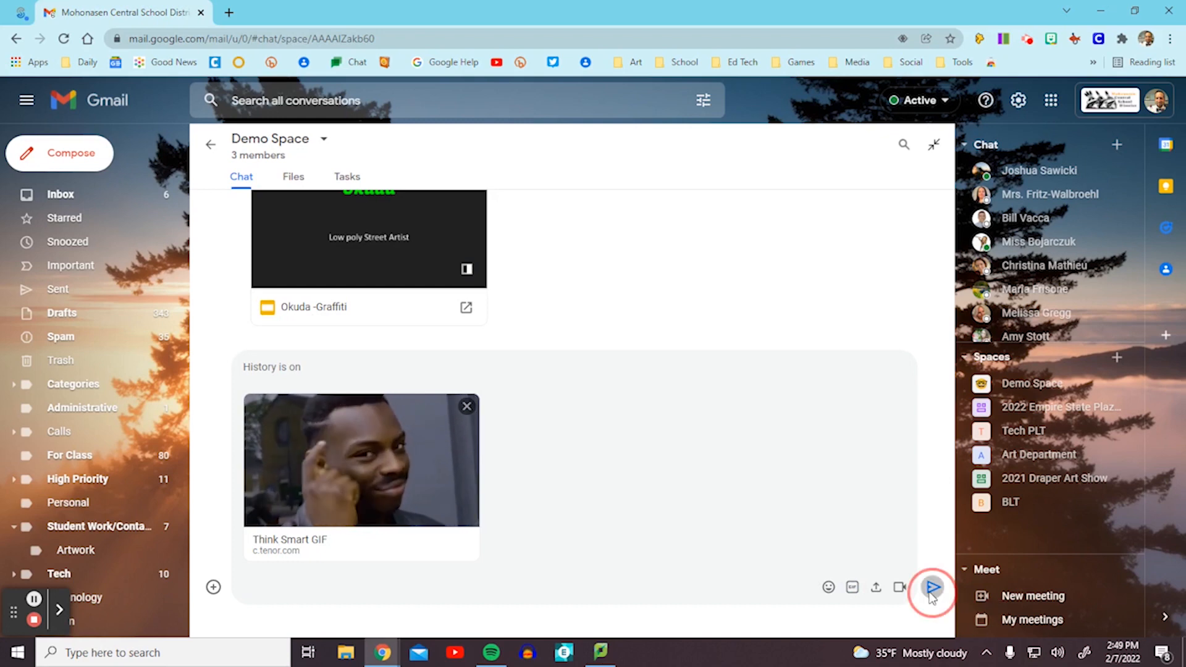
Upload the brick wall photo from the computer's Desktop folder as an attachment to a new message
click(875, 587)
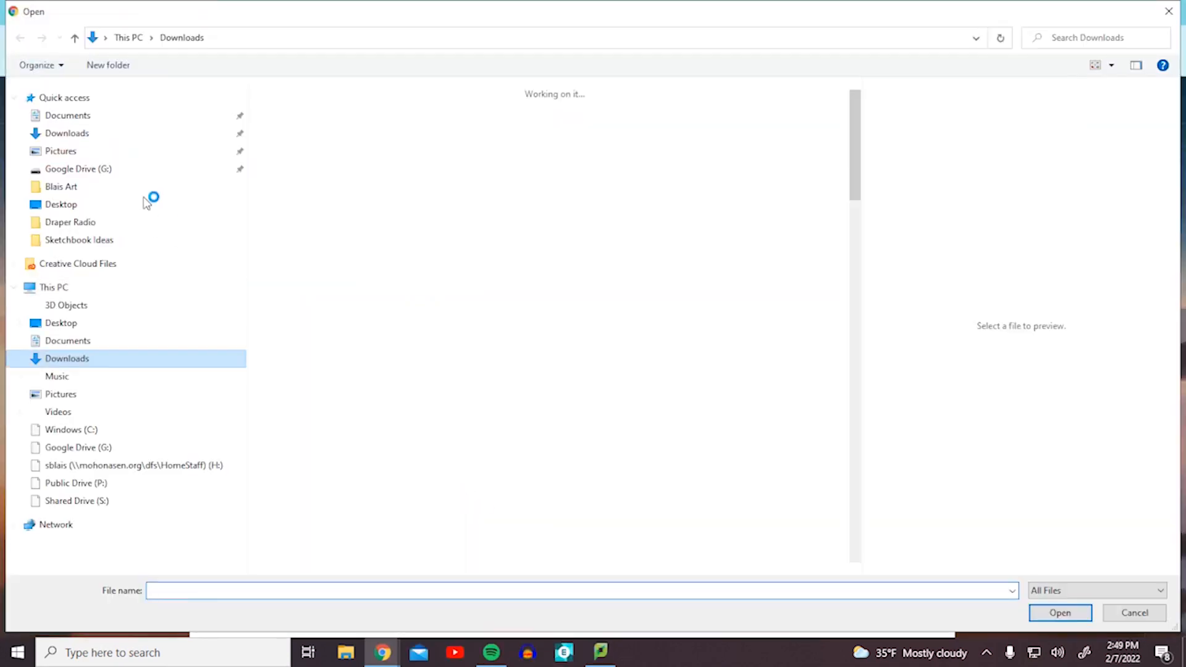
click(83, 326)
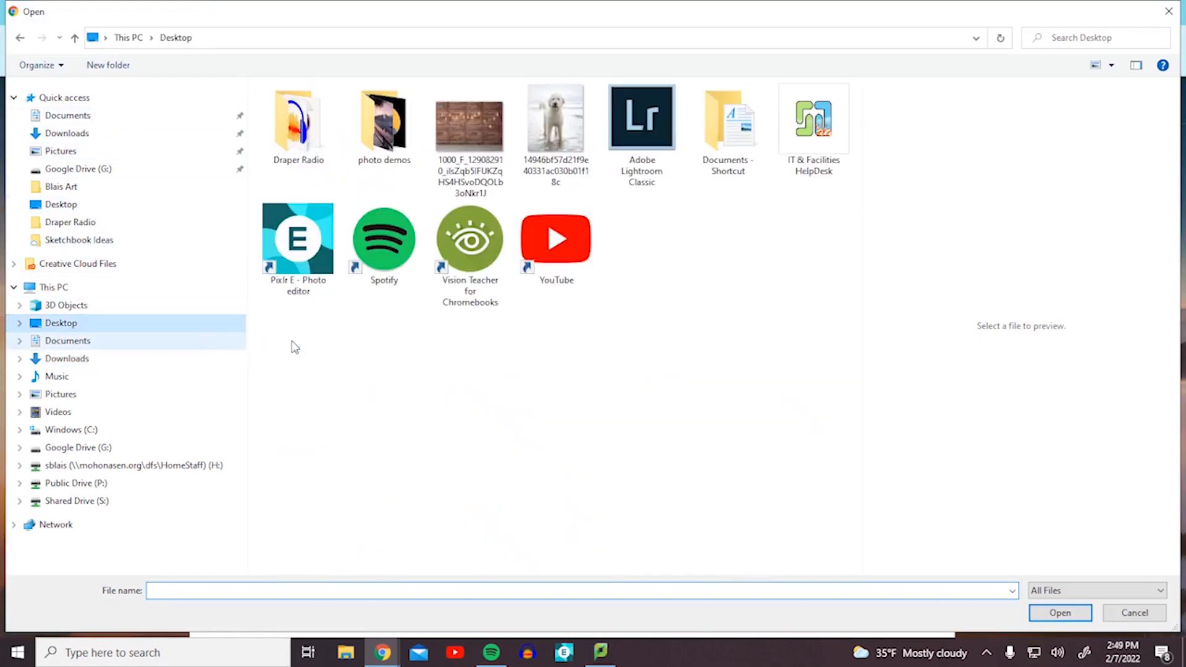
click(462, 121)
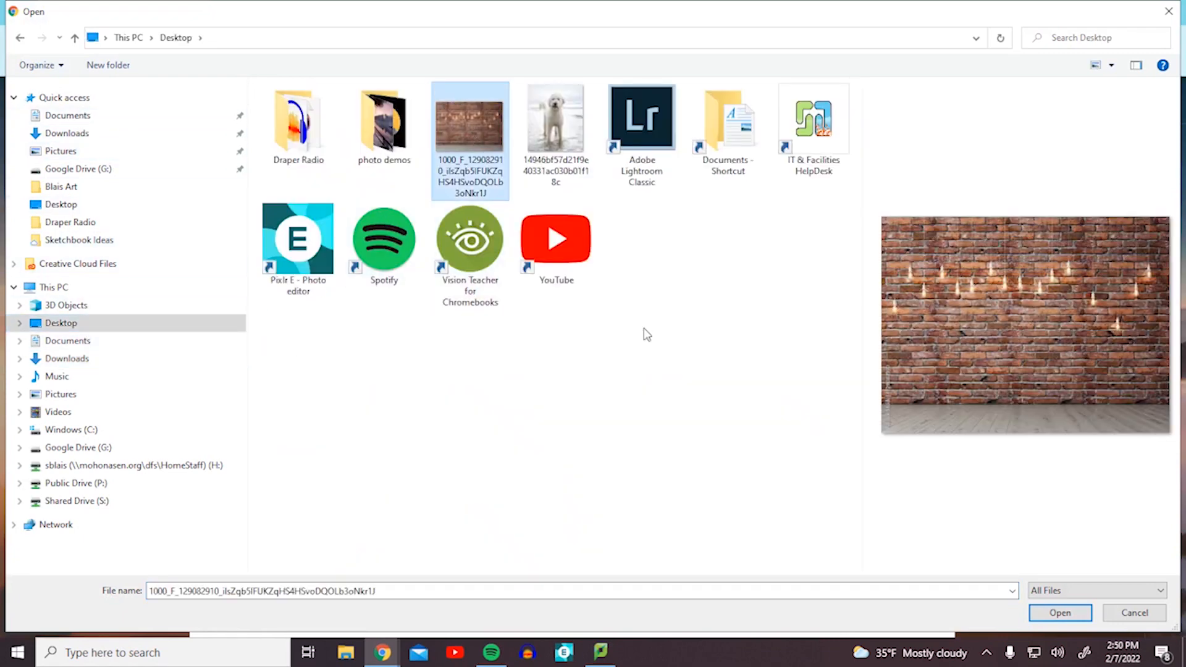
click(1058, 613)
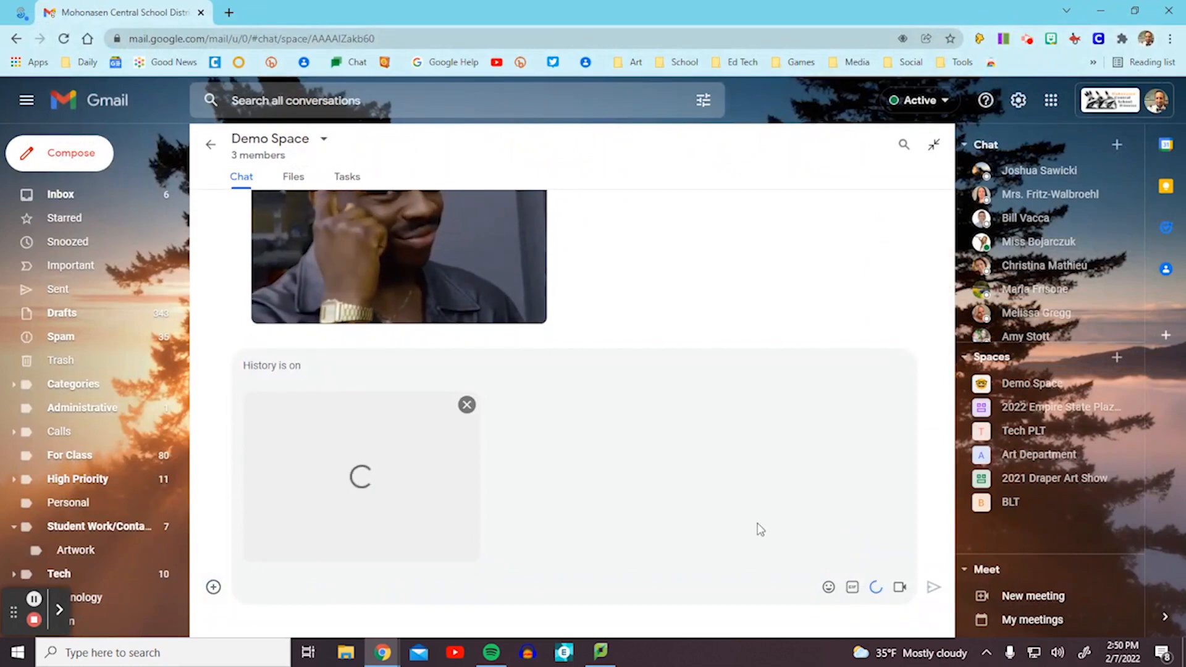
Send the brick wall photo to the space, and try adding a video meeting to a new message before removing it
click(932, 587)
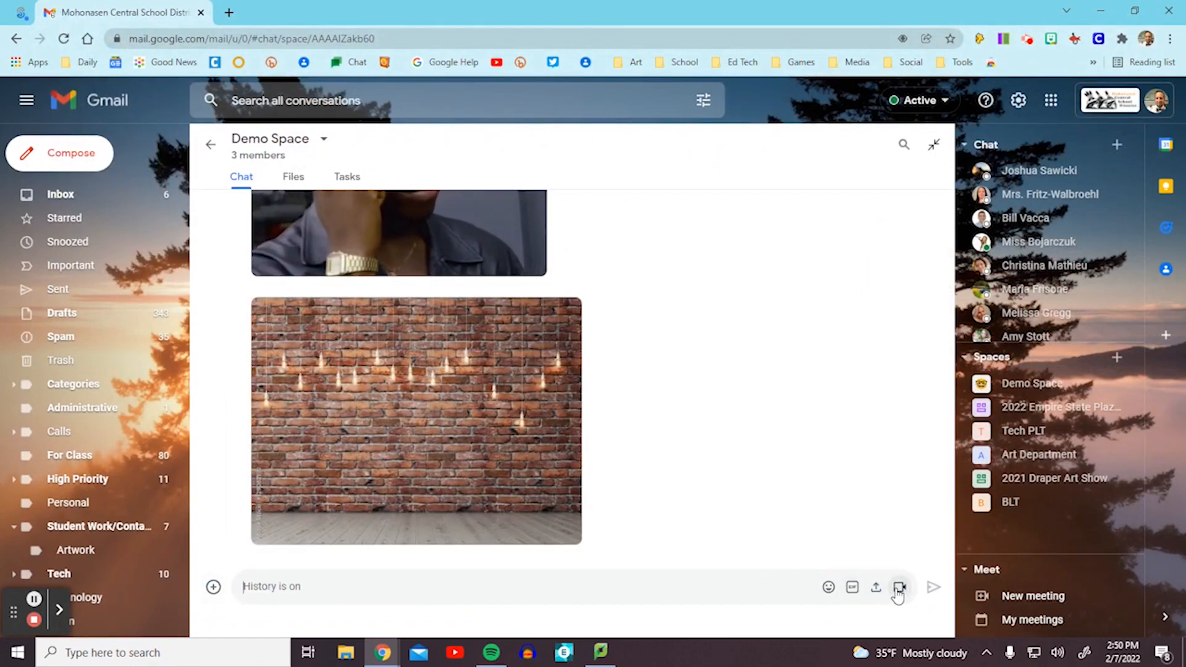
click(898, 587)
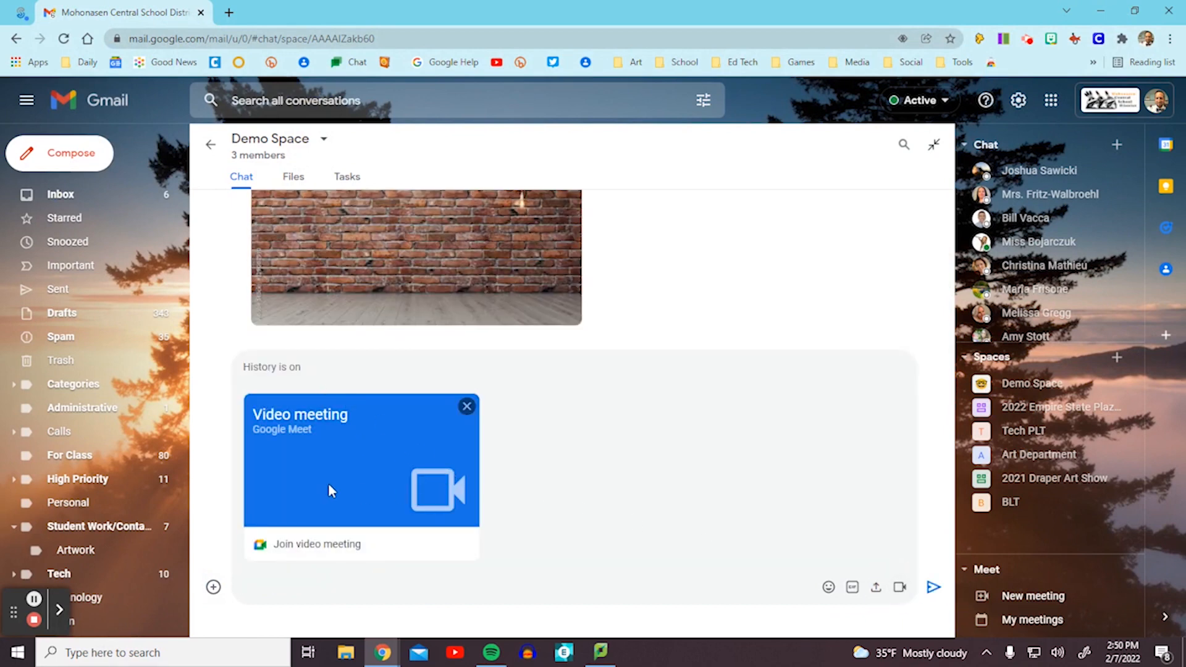
click(468, 410)
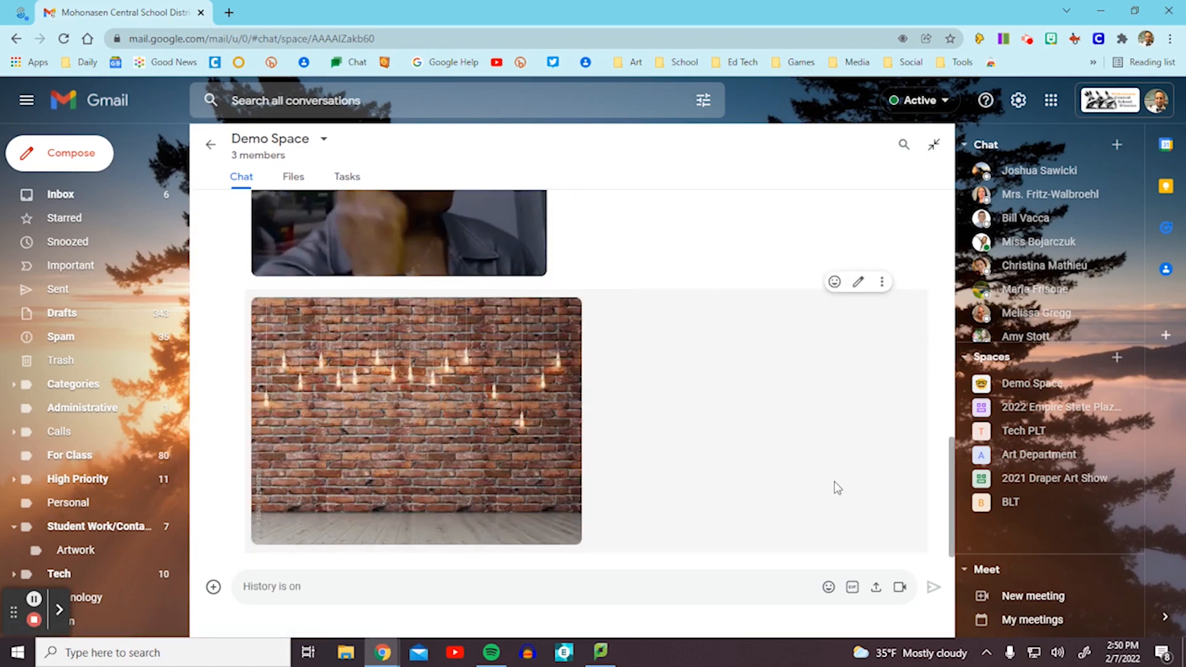
Start adding a file from the space's file list and search Drive for "okuda"
scroll(836, 488, up, 4)
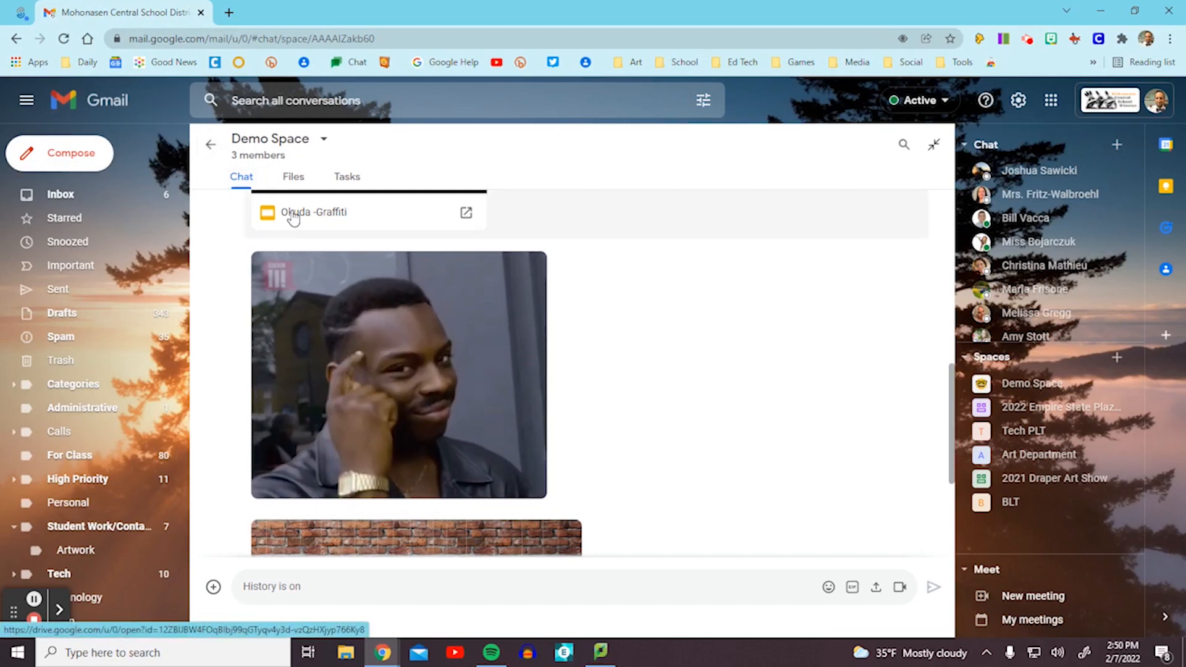
click(293, 177)
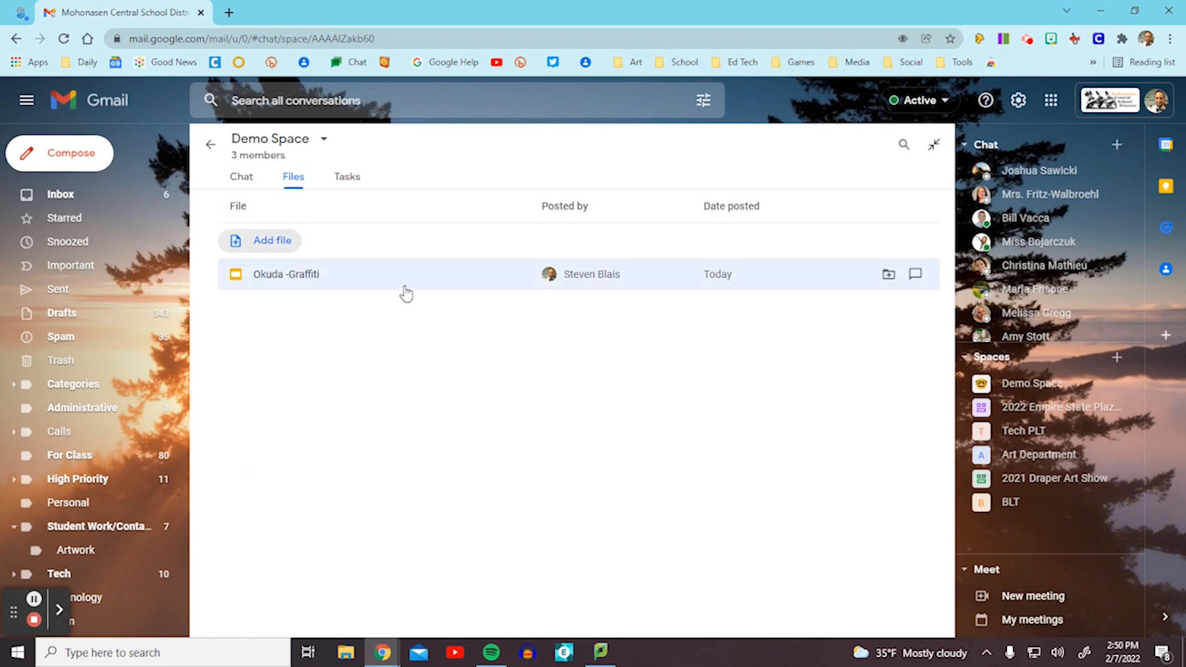
click(258, 244)
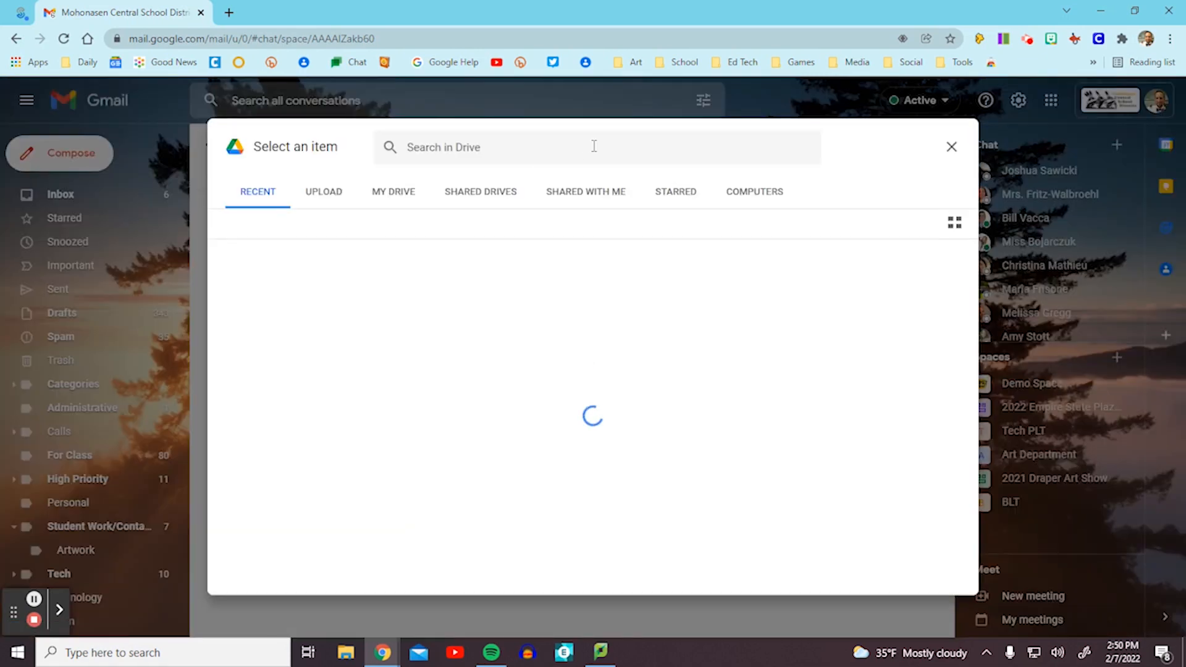
click(541, 160)
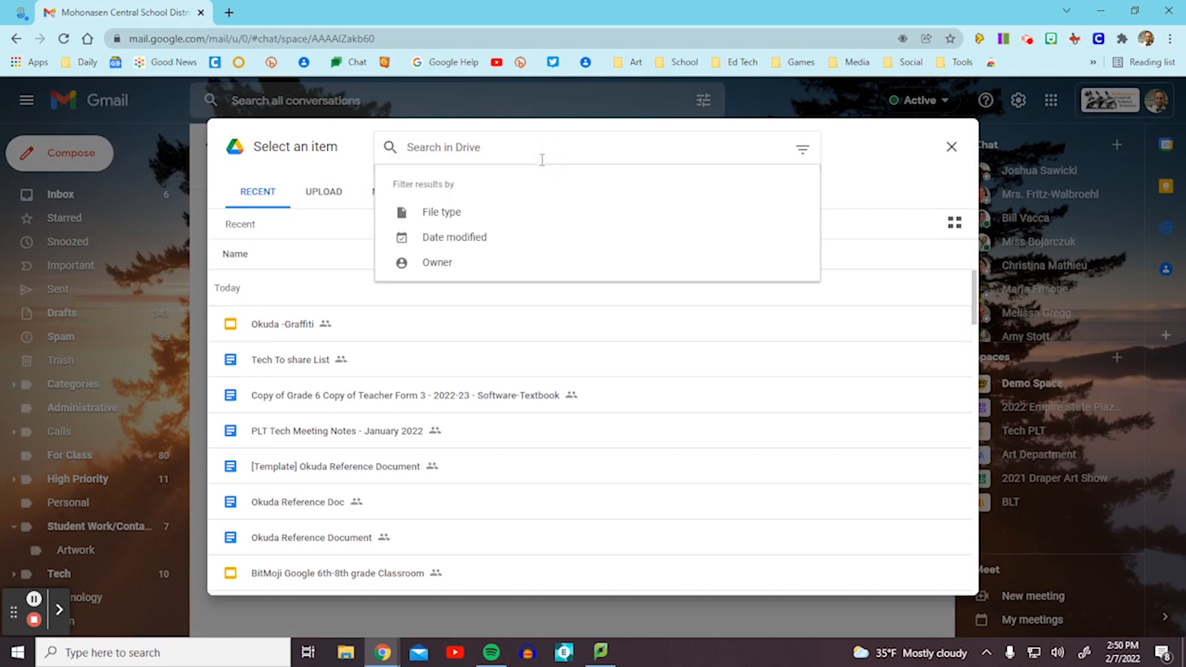
text(okuda)
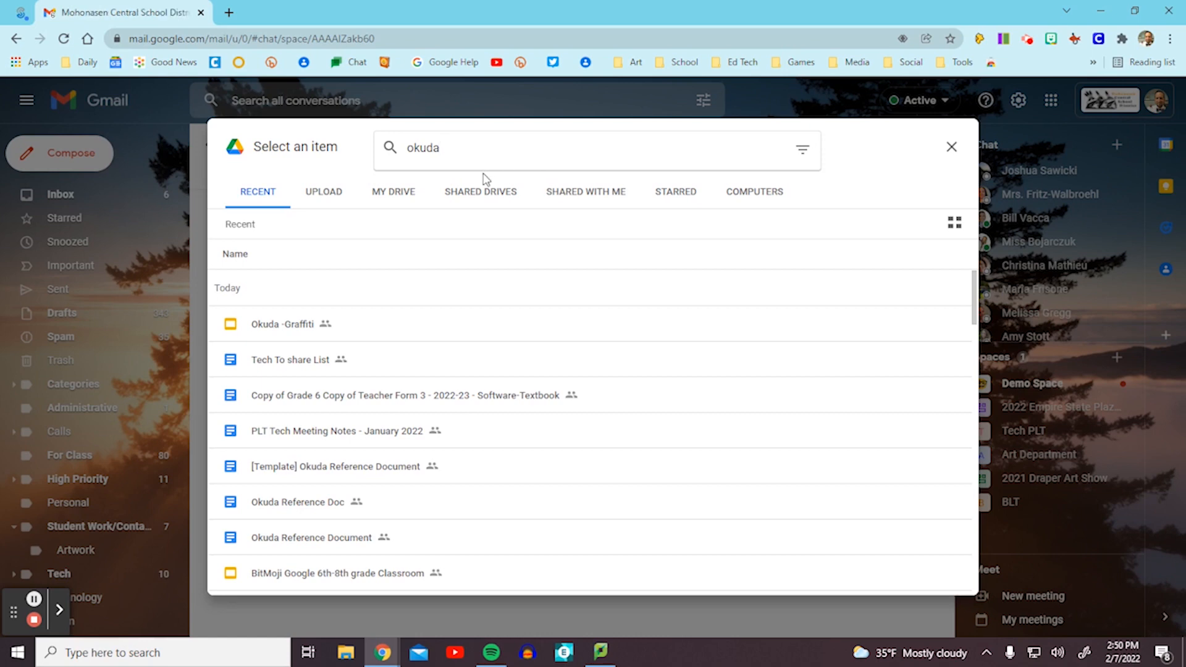
click(415, 199)
click(497, 147)
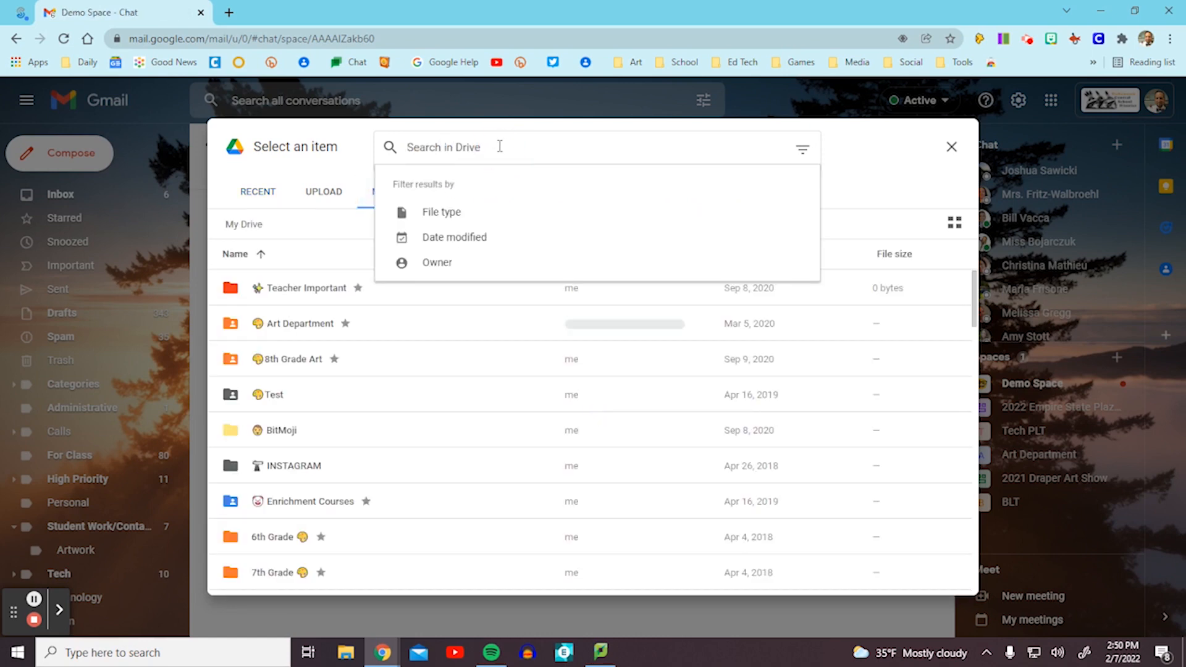
text(okuda)
key(Return)
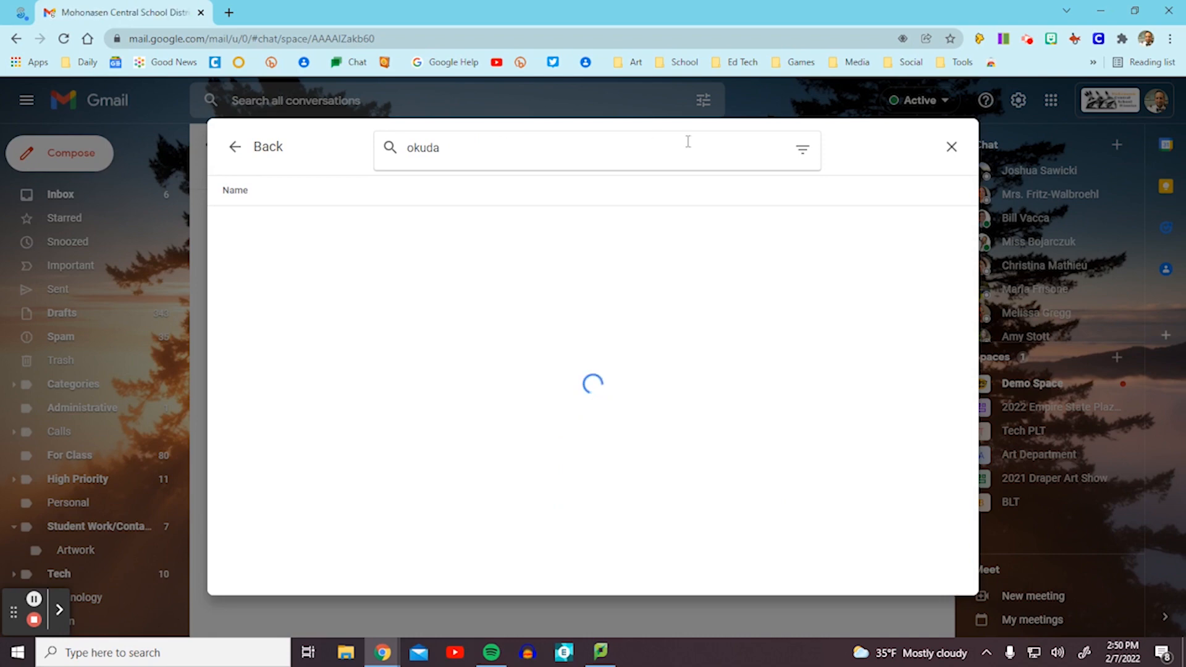
Attach the Okuda Painting document from the Drive search results to a new message
click(801, 150)
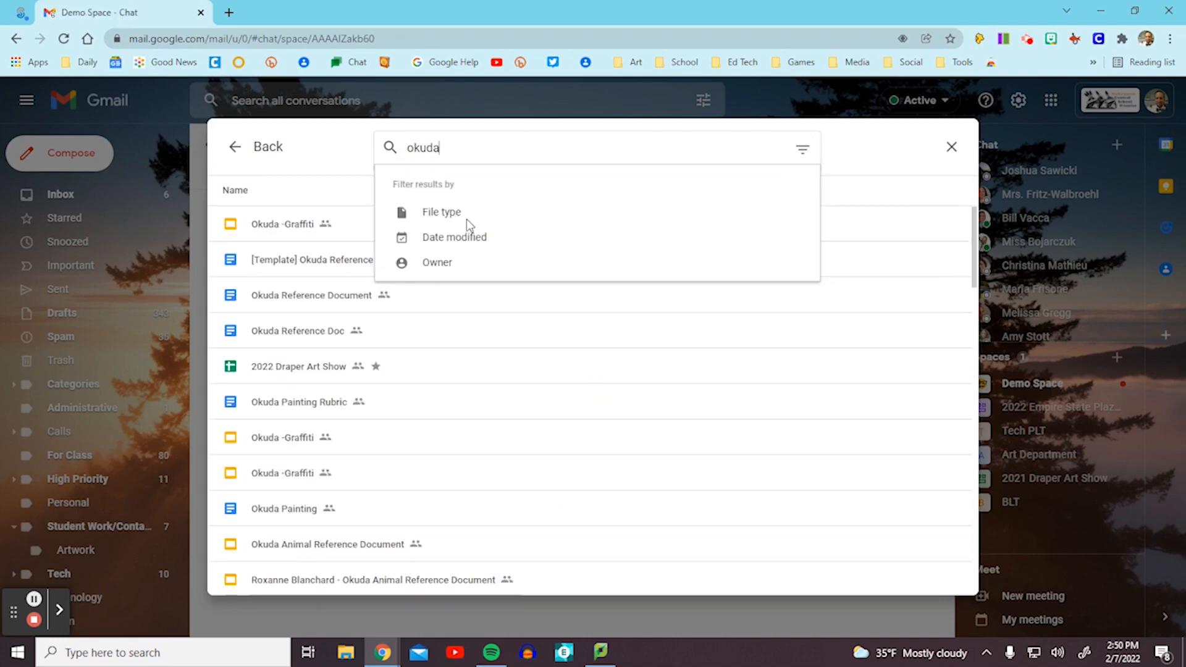
click(279, 168)
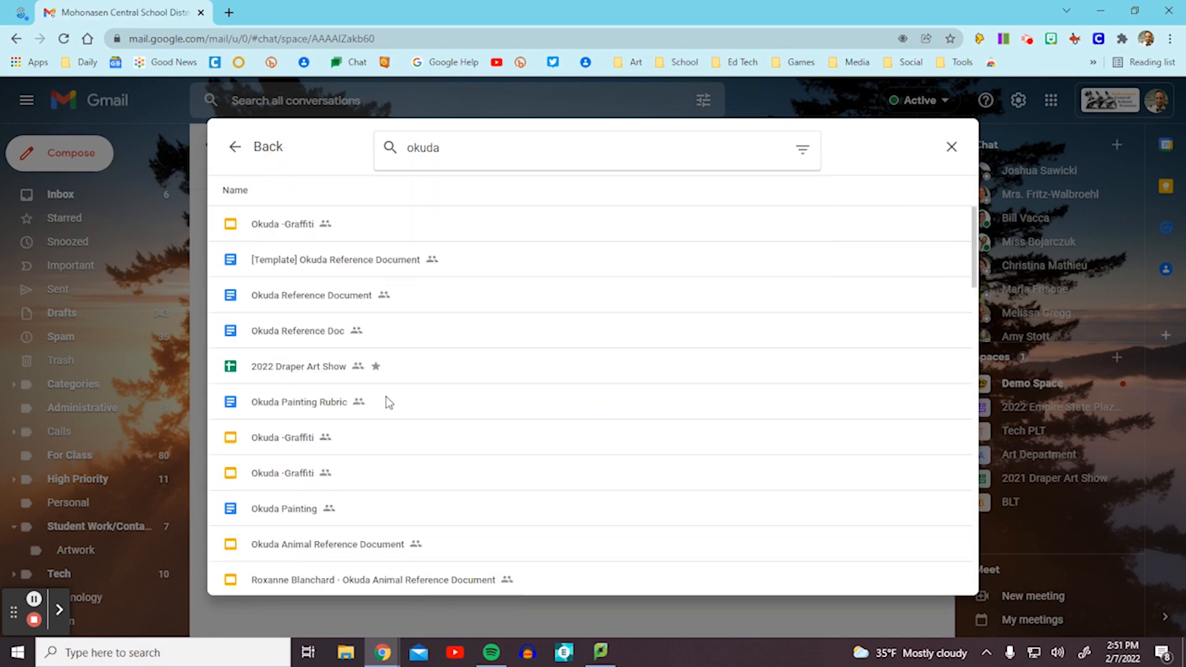
click(279, 520)
click(930, 580)
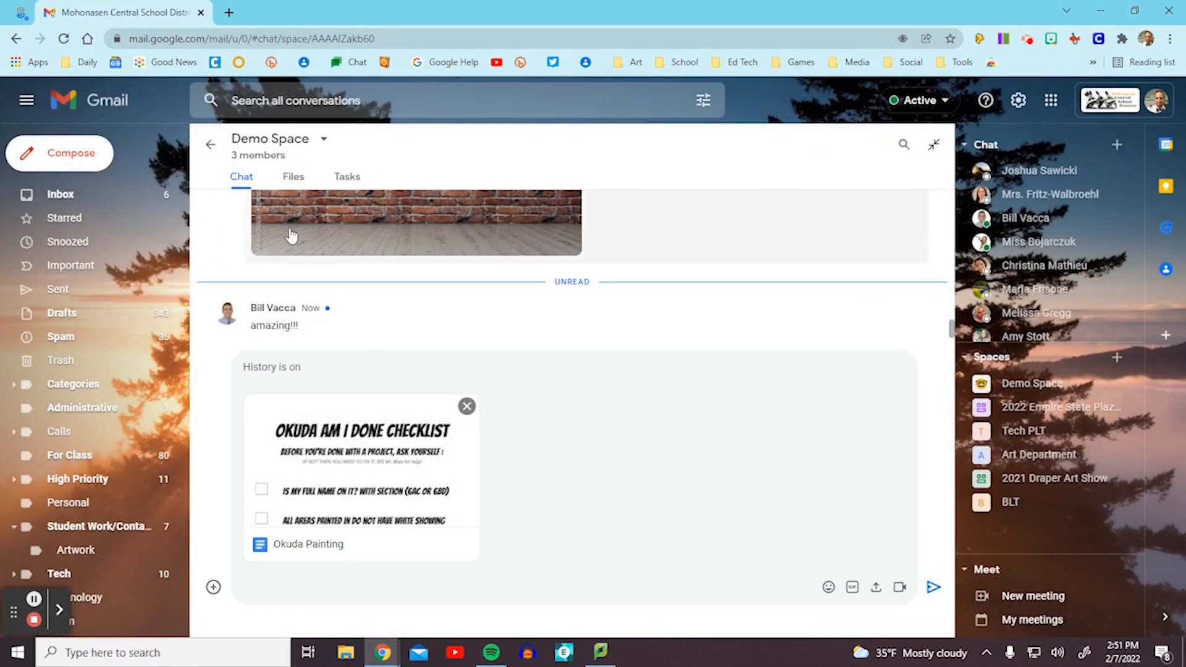
Add the recent Drive document Tech To share List from the space's file list, attaching it to a new message
click(296, 179)
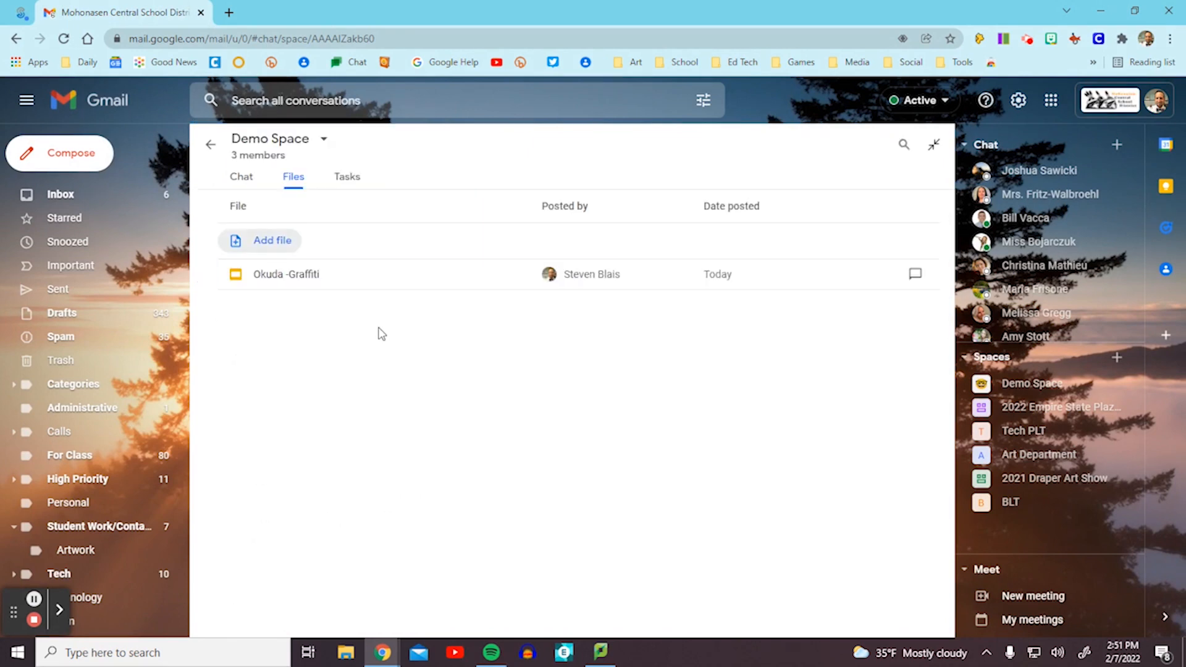
click(267, 241)
click(720, 388)
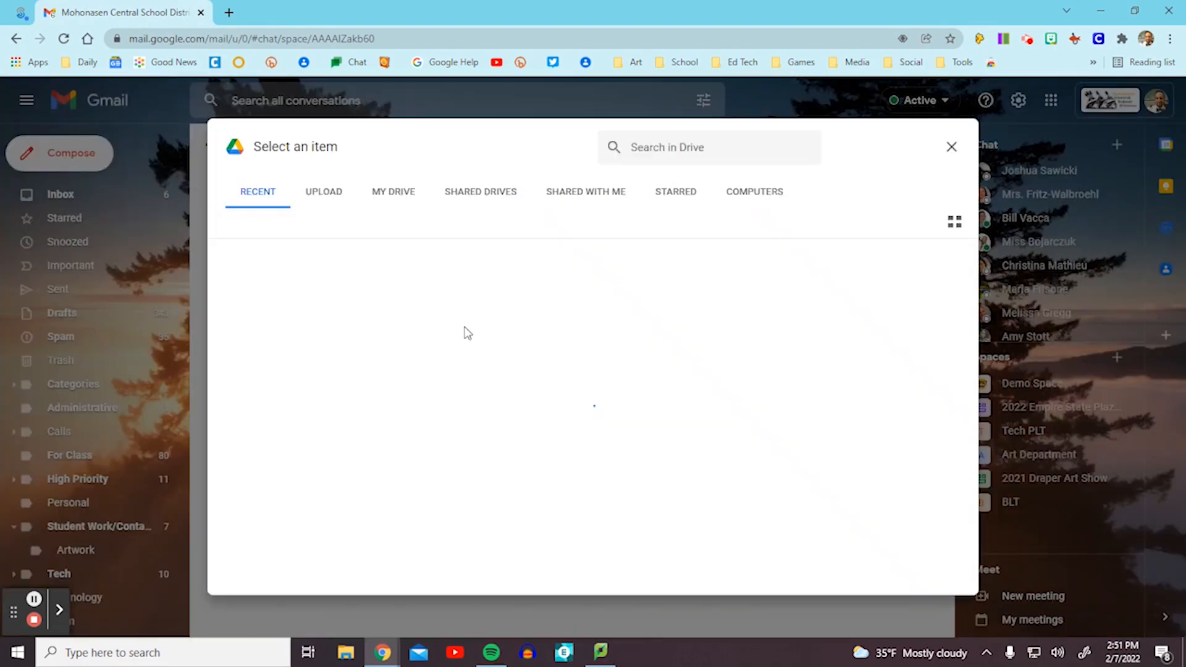
click(339, 361)
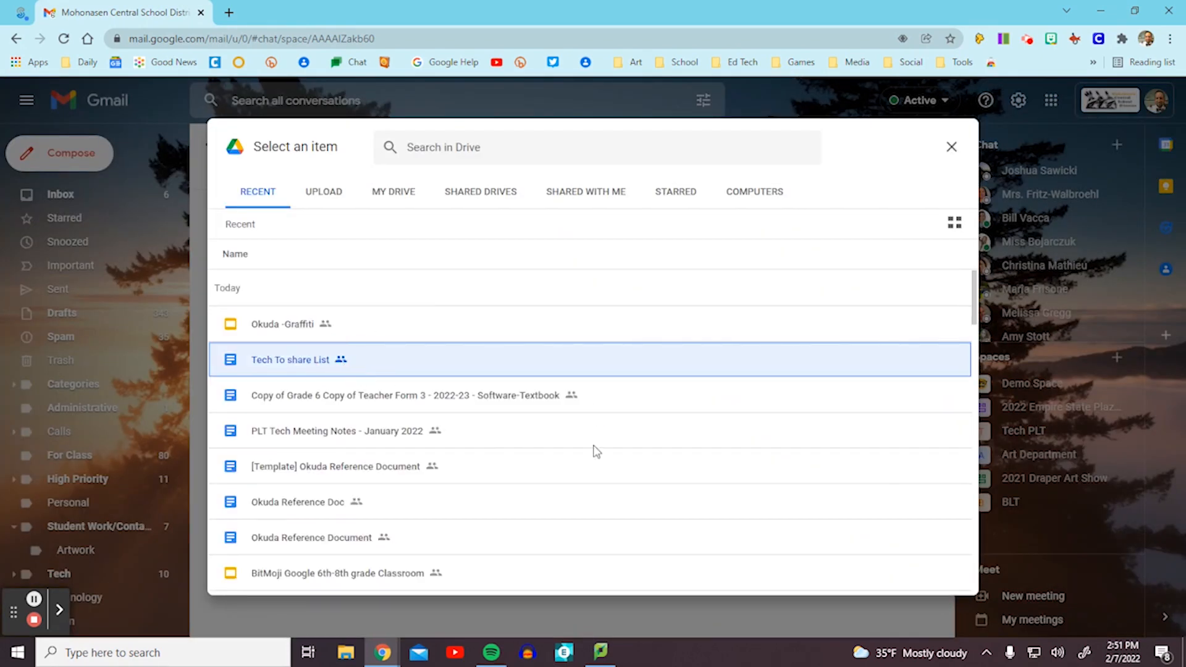
click(926, 577)
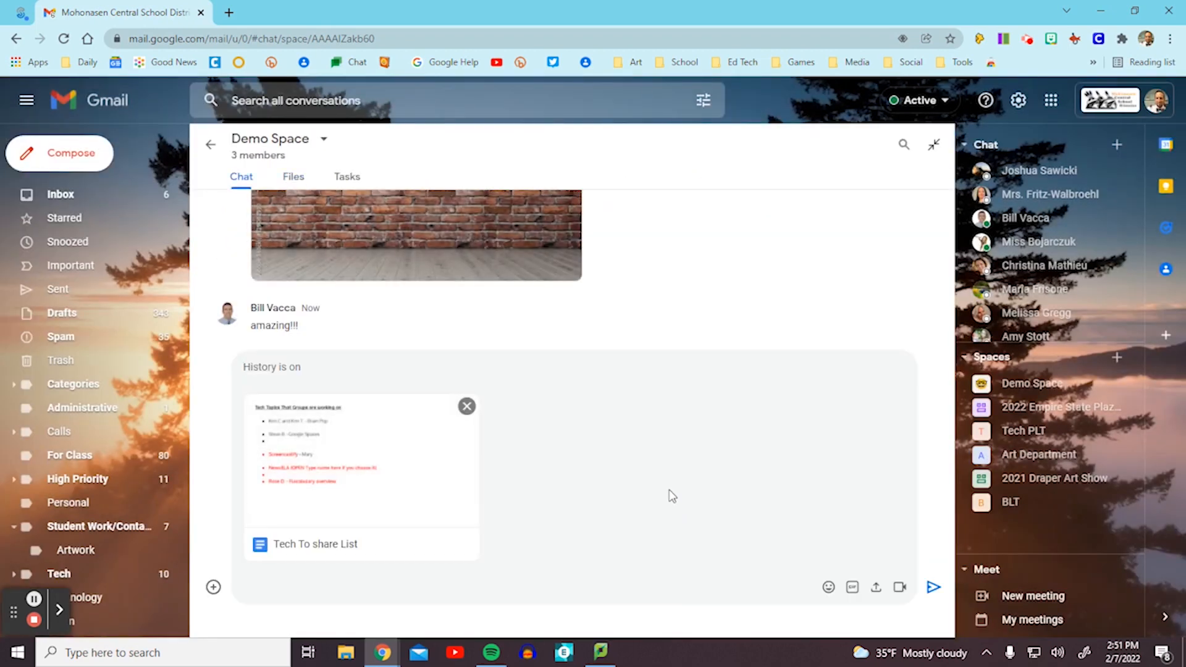
Send the Tech To share List document with Edit access for space members, and view the space's shared files
click(933, 587)
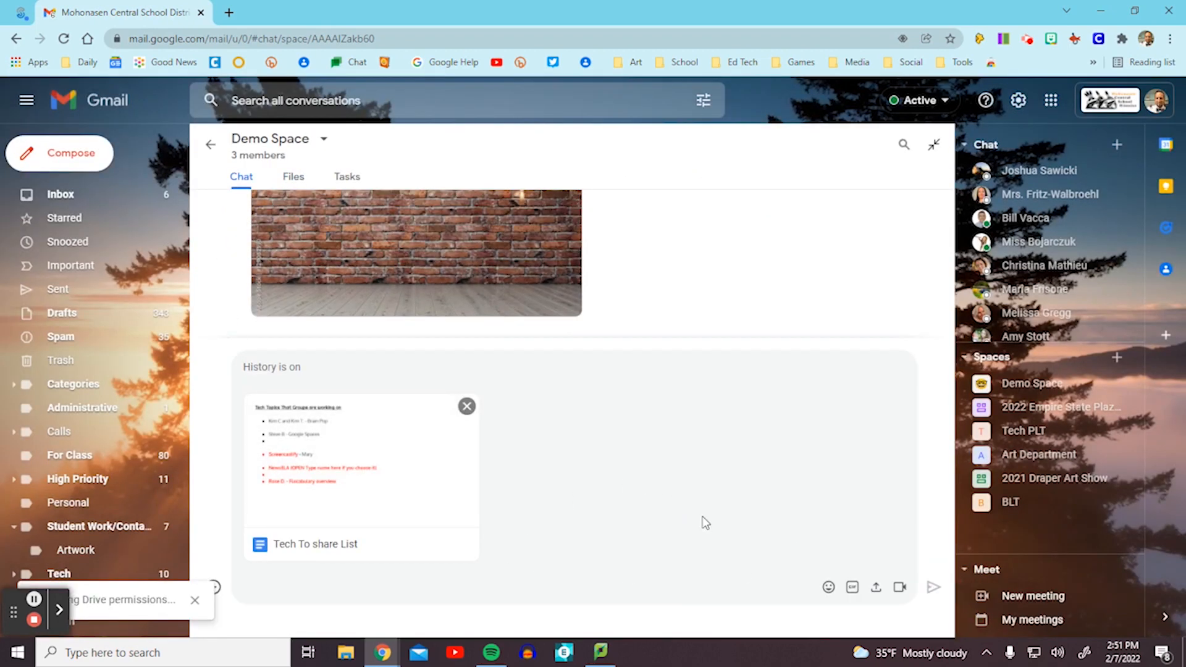
click(642, 369)
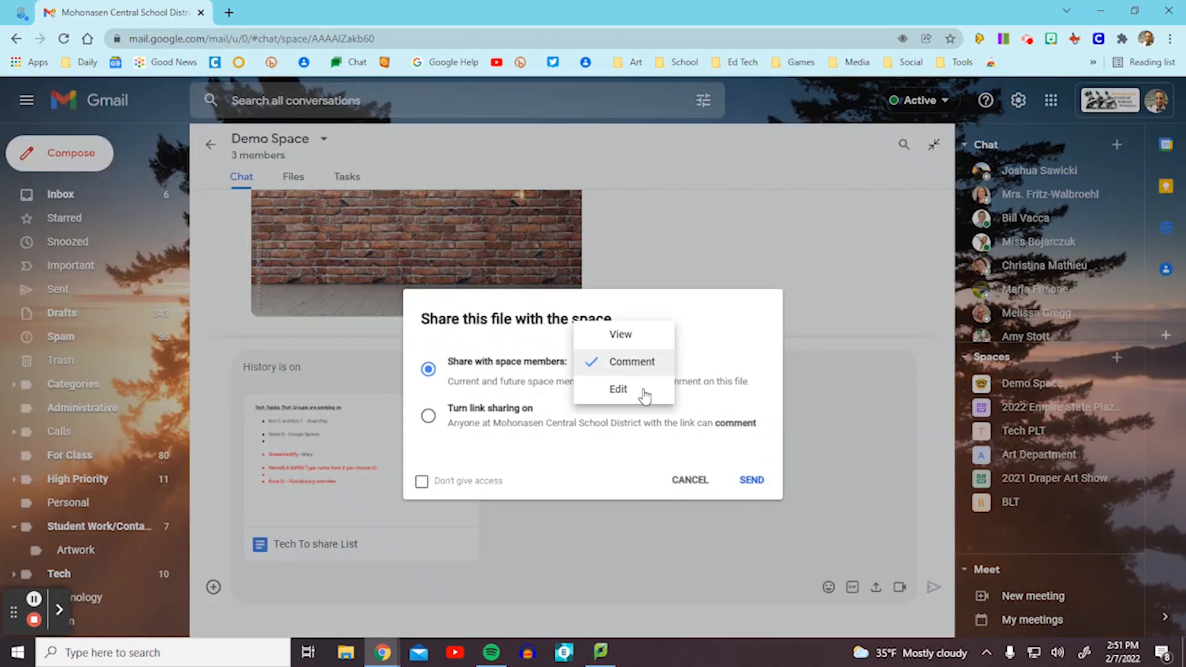
click(640, 392)
click(752, 480)
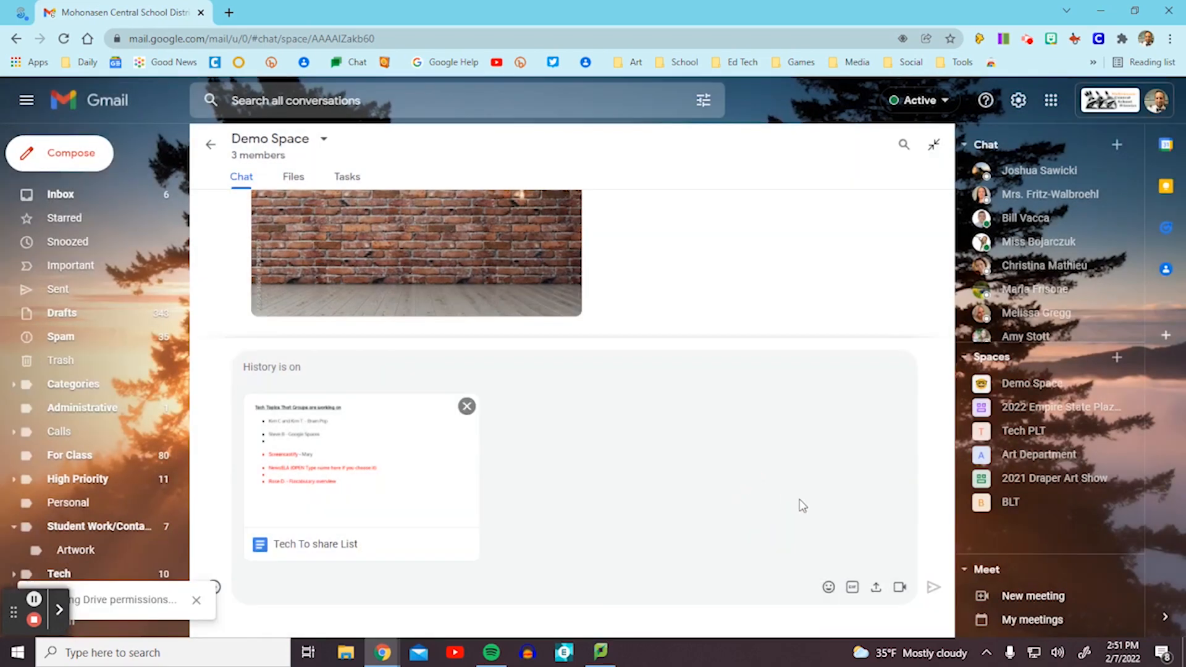
scroll(524, 371, up, 10)
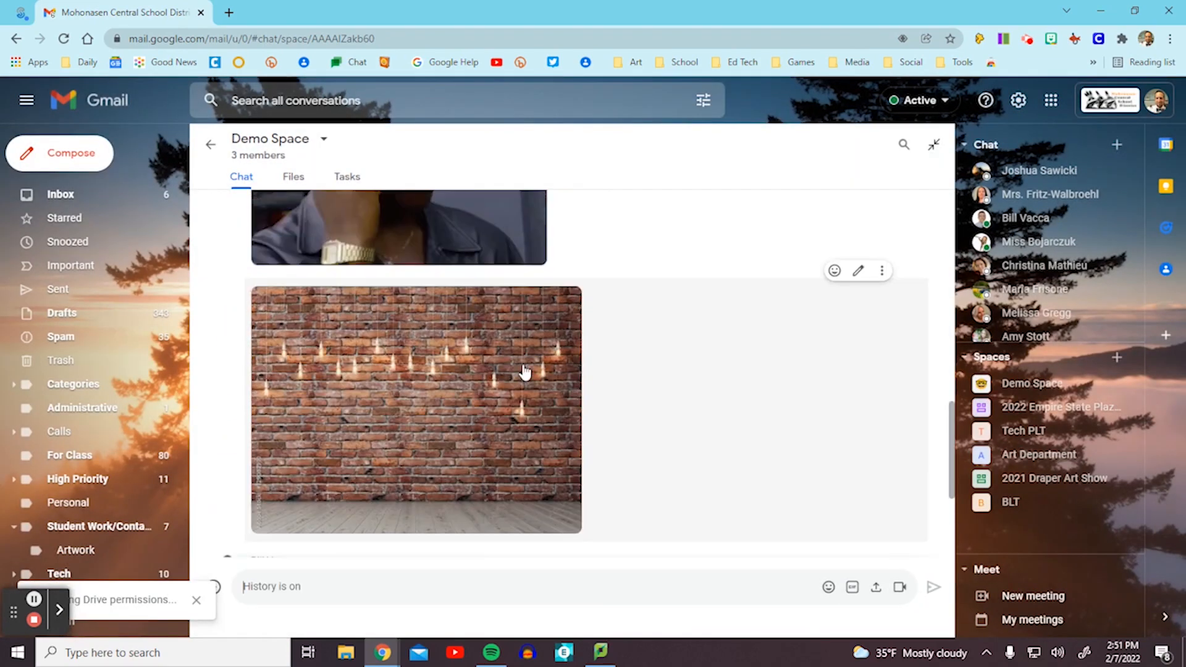
click(293, 177)
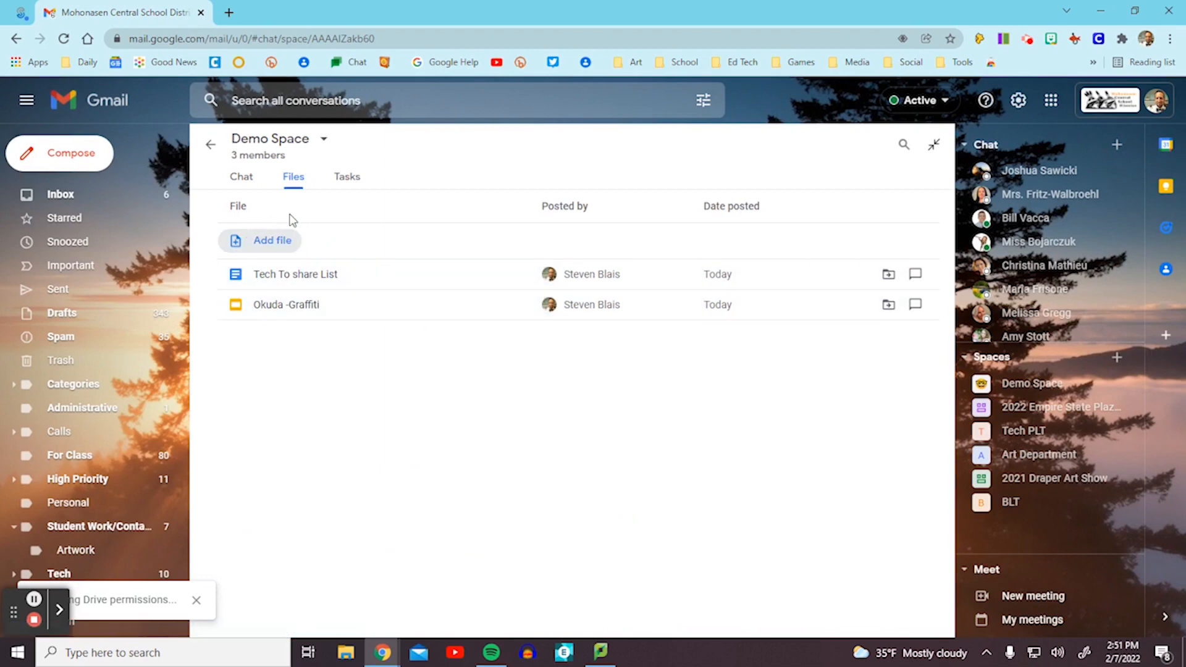
Start a new space task in Demo Space titled "edit new document"
click(358, 181)
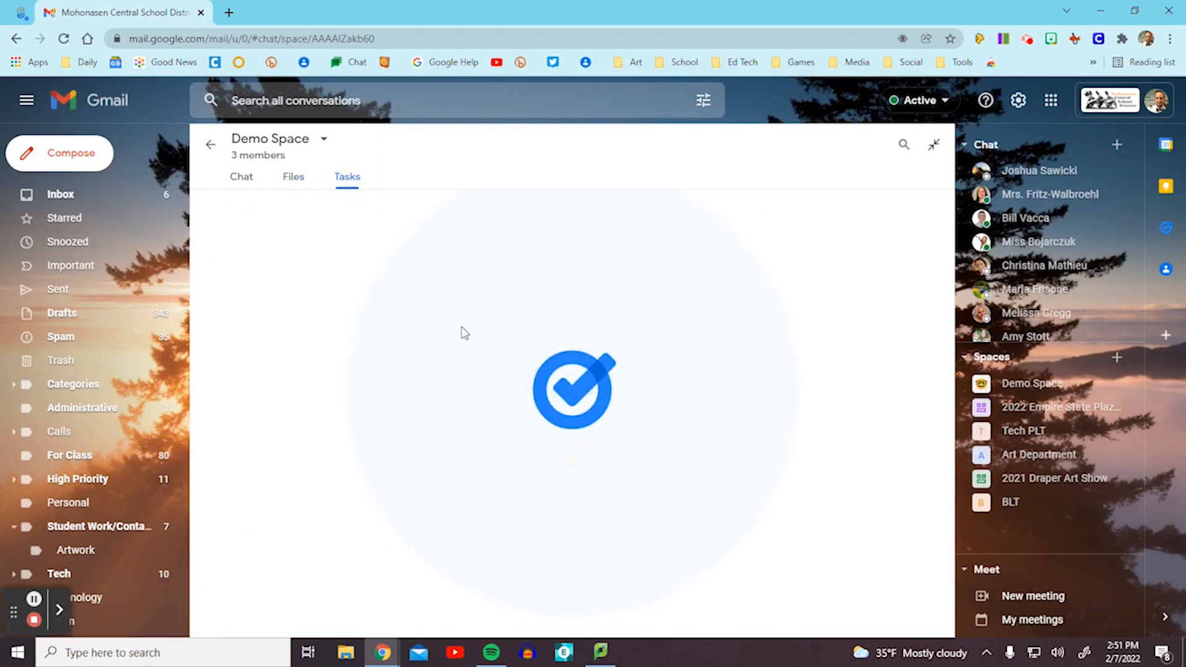
click(279, 249)
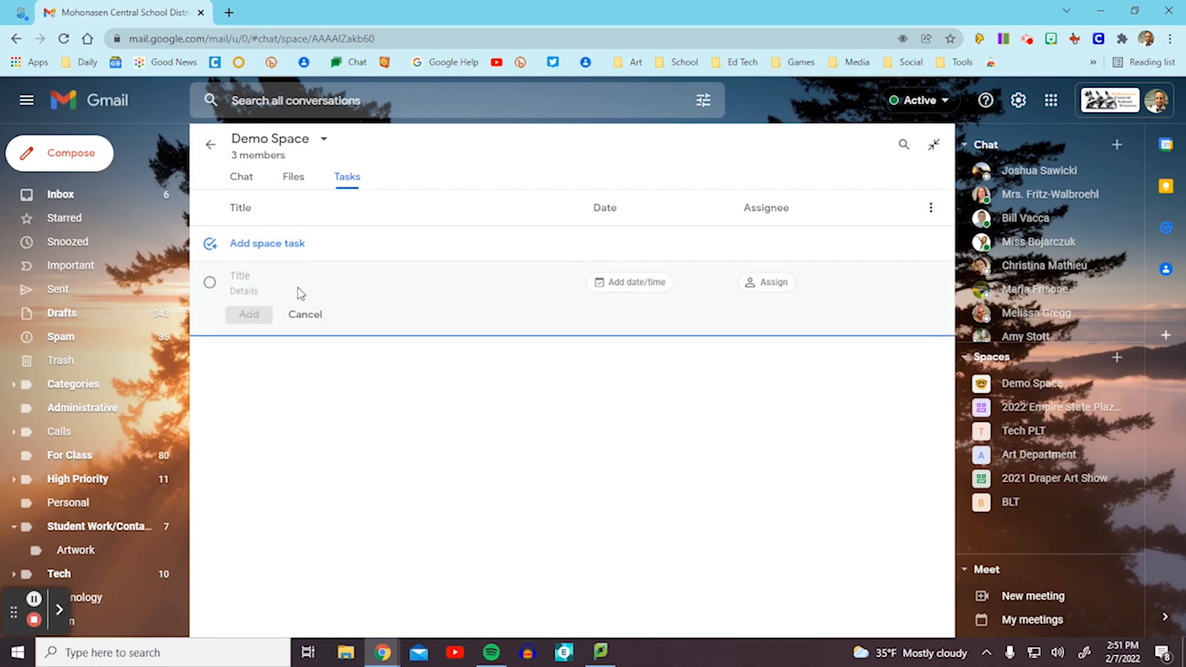
text(edit new document)
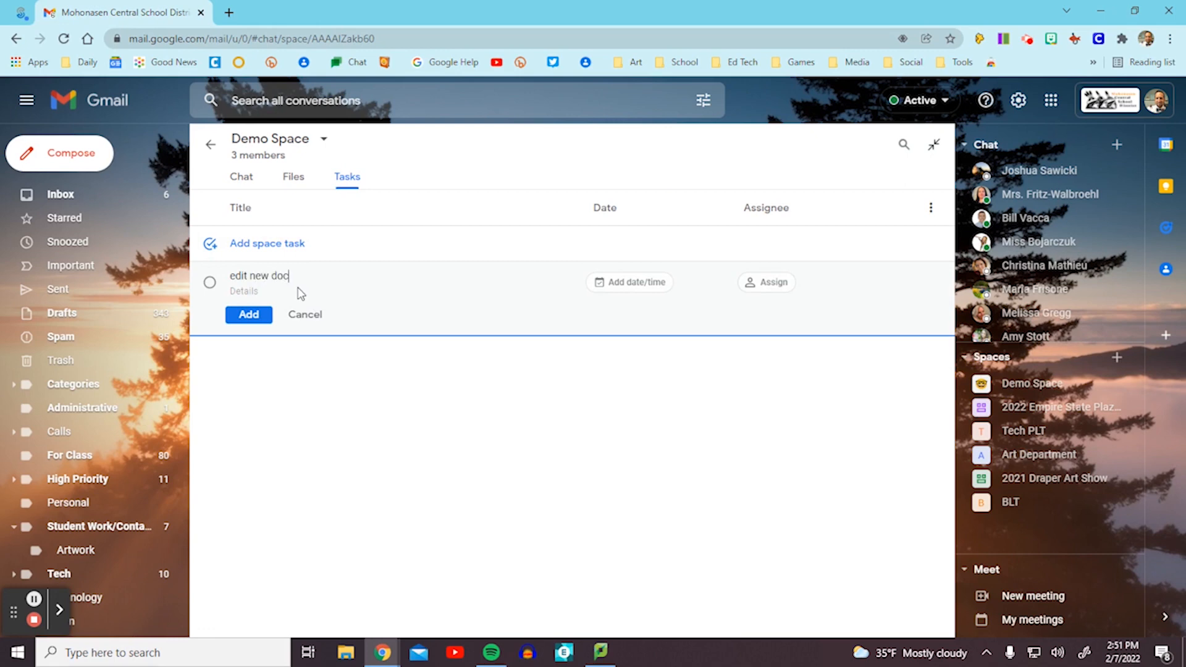
Set the task's due date to Friday, February 11, 2022 at 2:00 PM
click(636, 283)
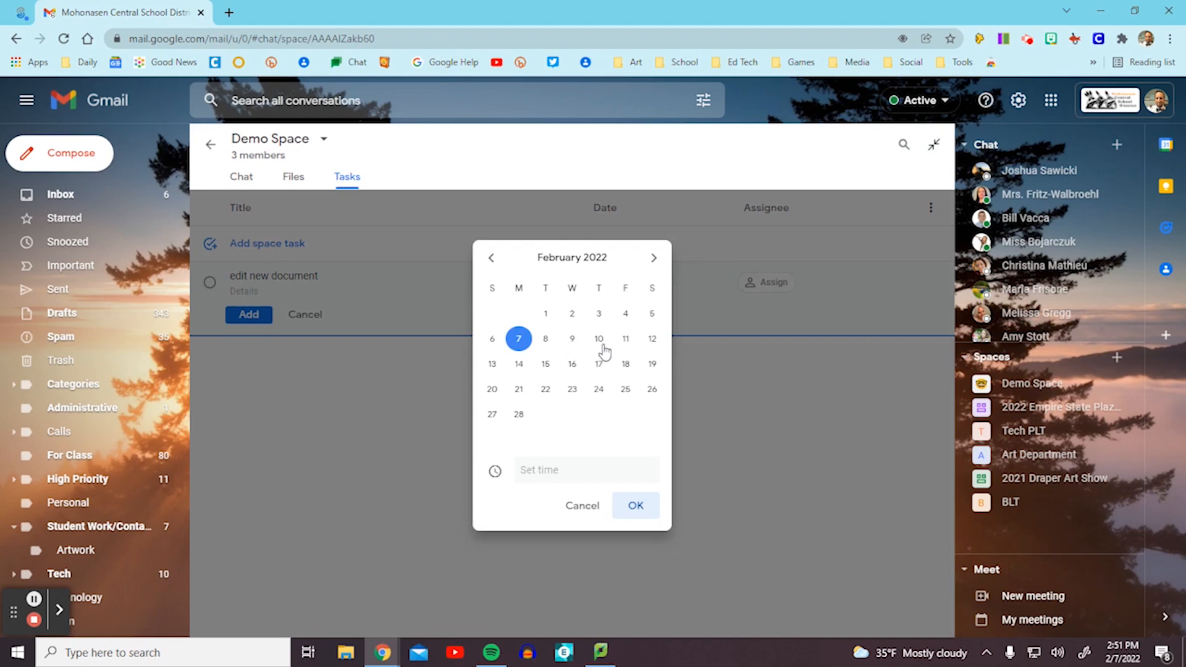
click(625, 338)
click(543, 471)
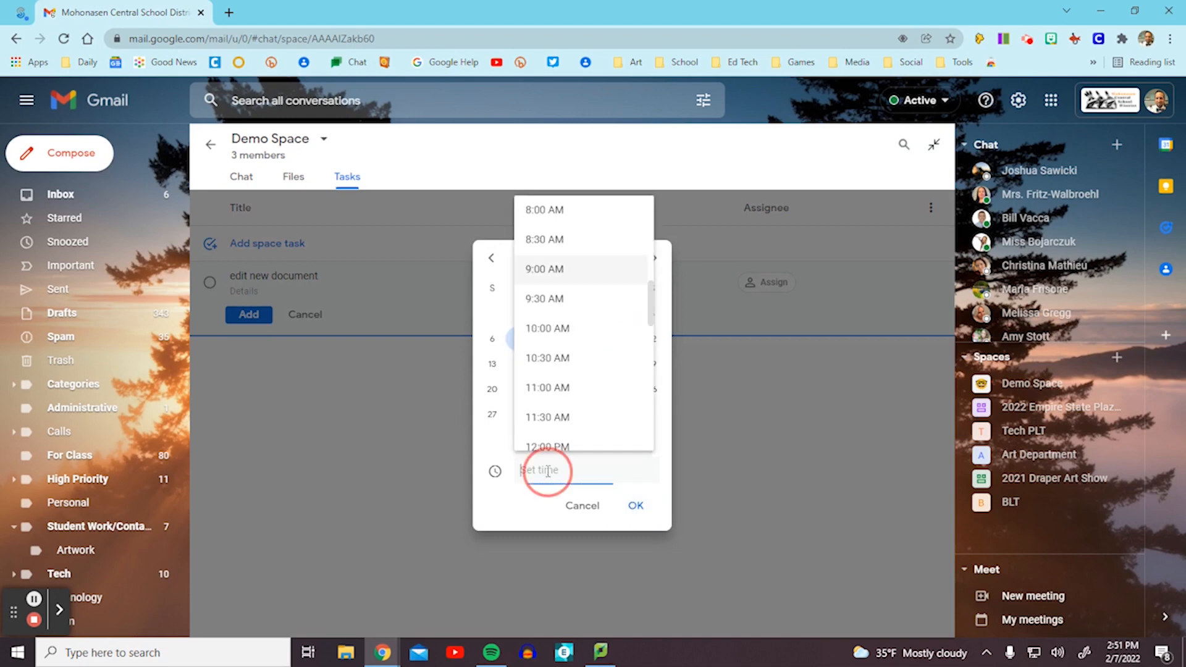
scroll(557, 433, down, 3)
click(556, 425)
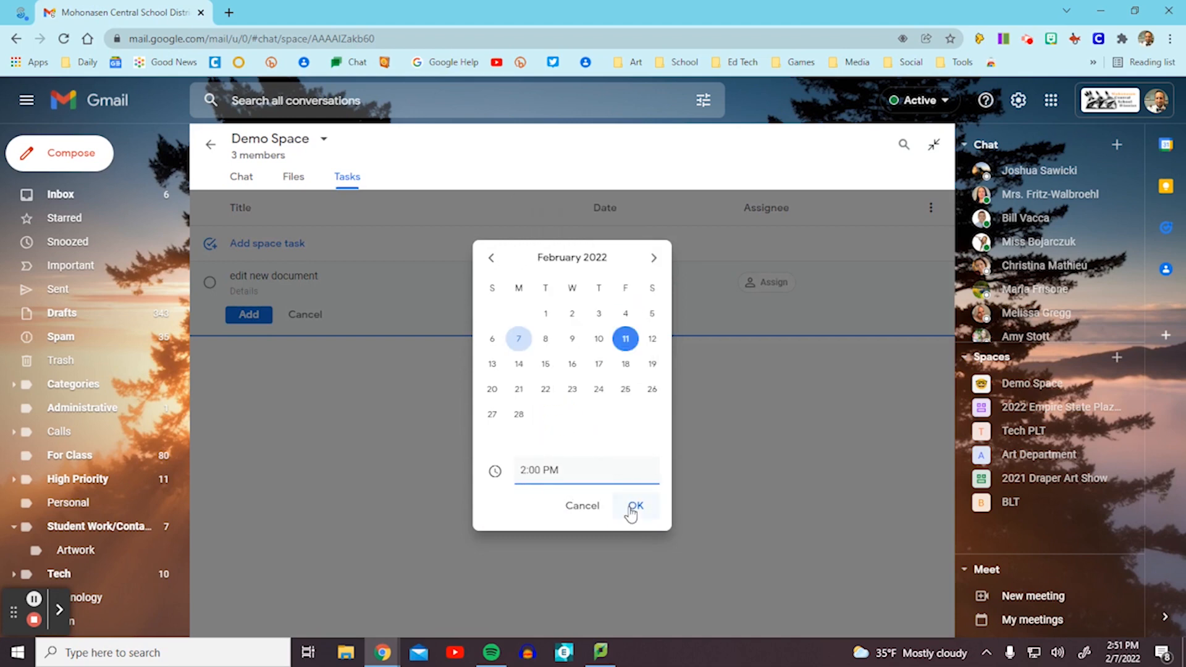
click(630, 512)
Assign the task to the first suggested space member and add it to the space
click(762, 282)
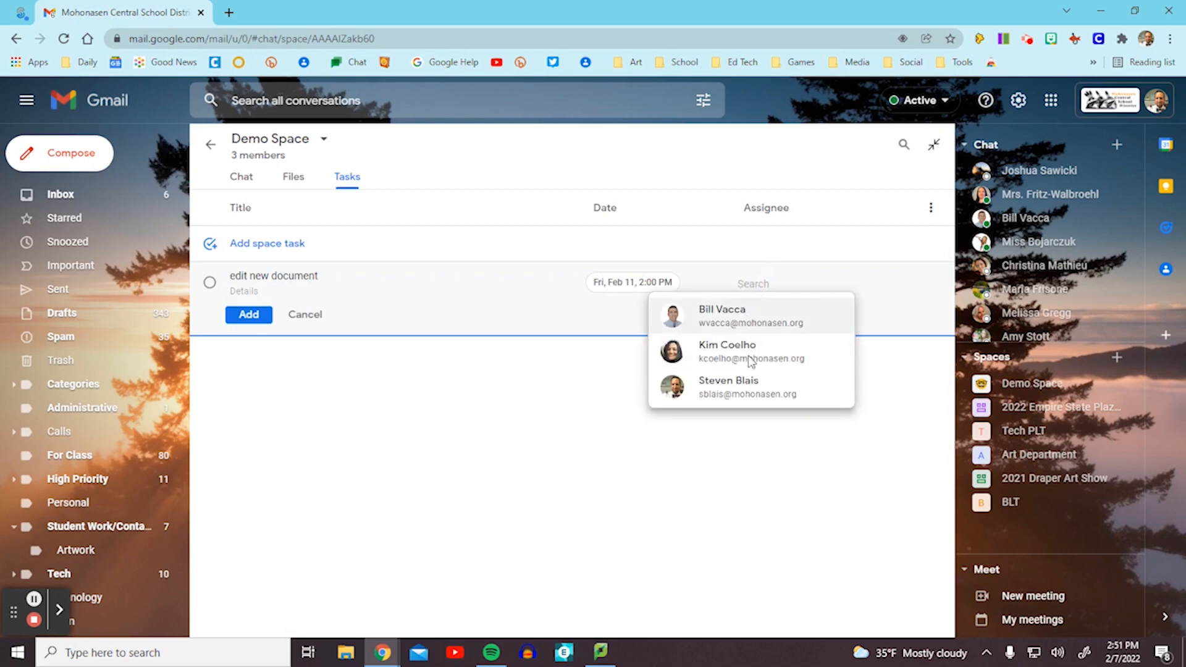
click(762, 323)
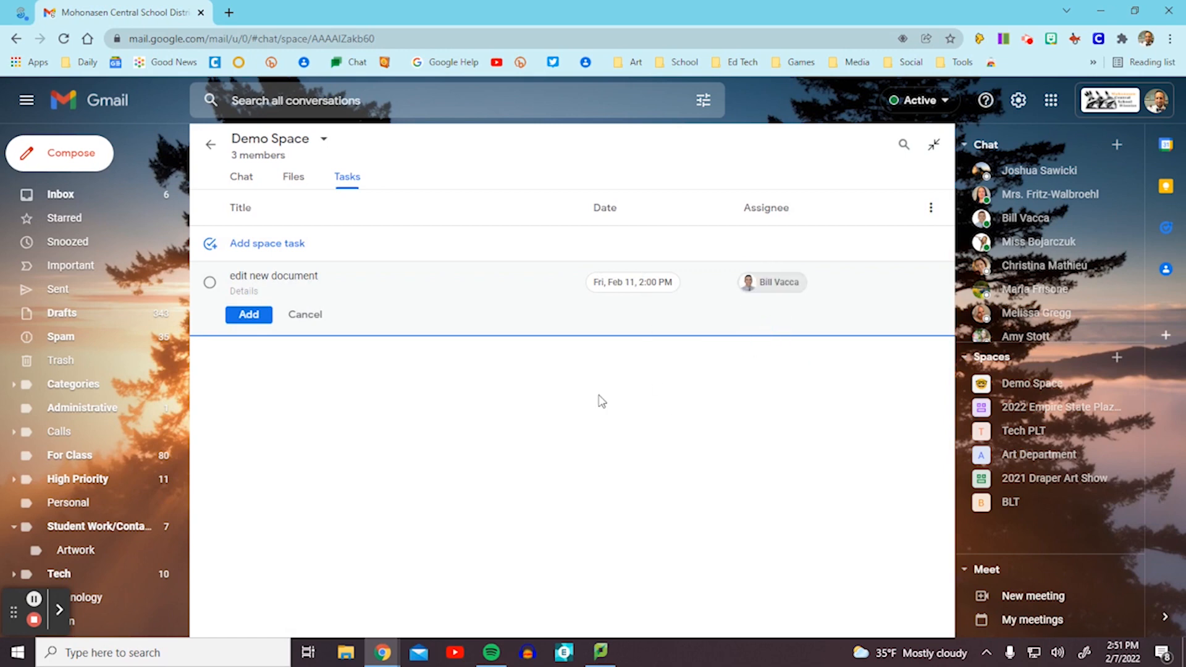
click(247, 314)
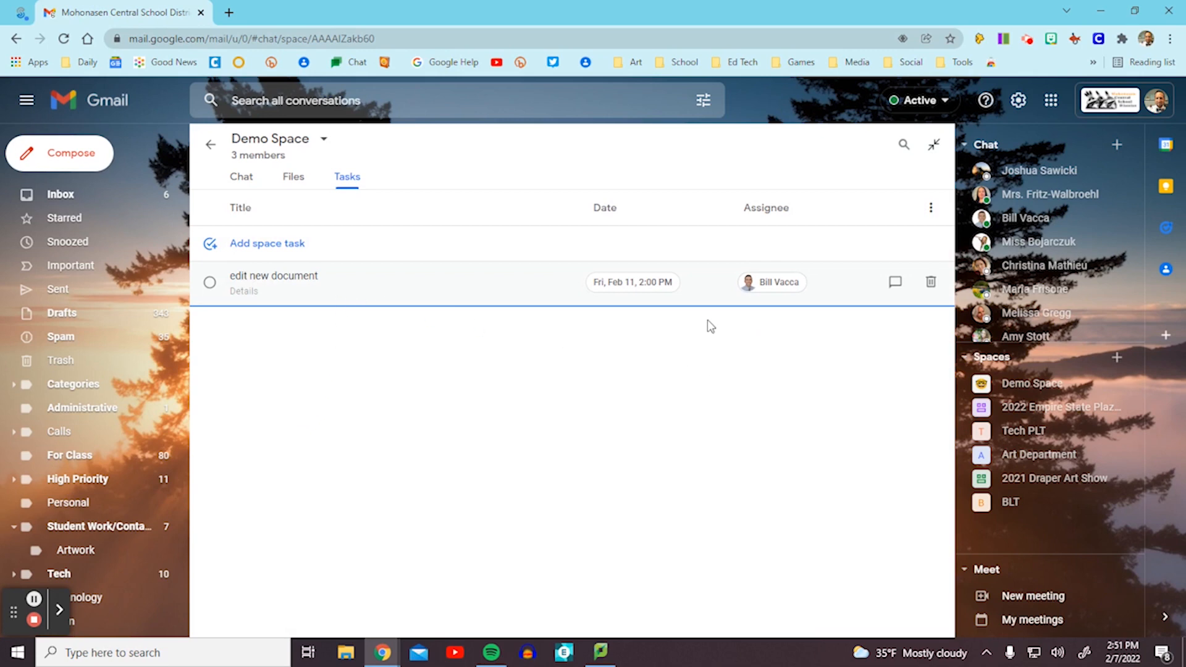
View the task's message in the chat, return to the inbox and reopen Demo Space from the spaces list
click(893, 284)
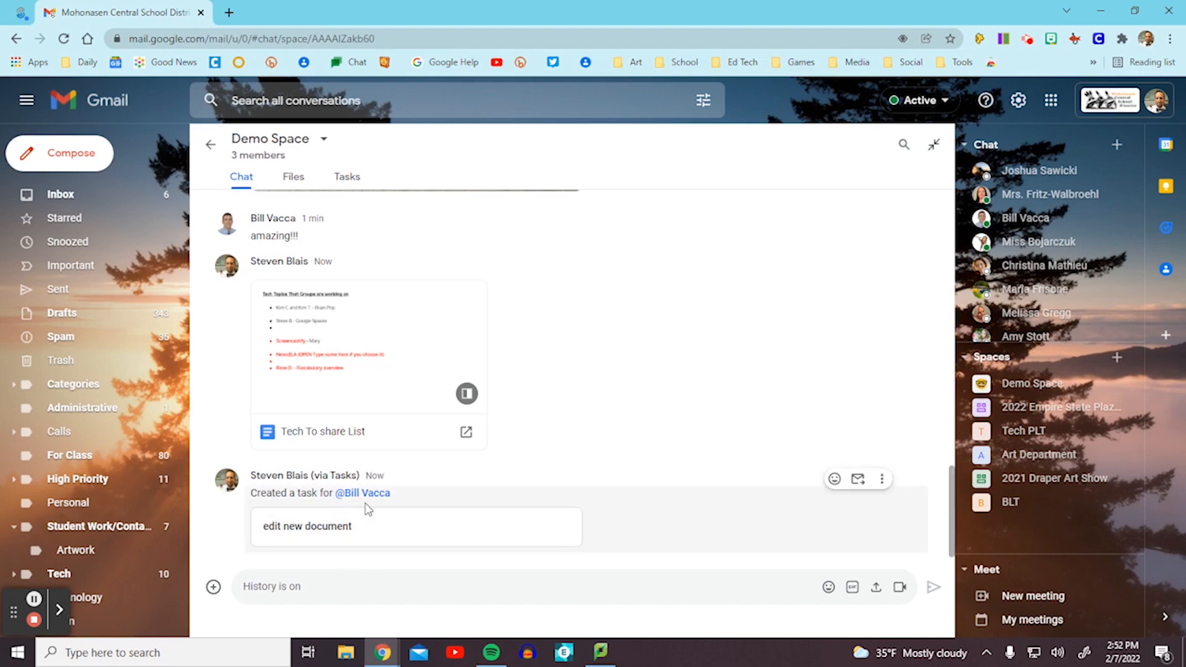
click(210, 148)
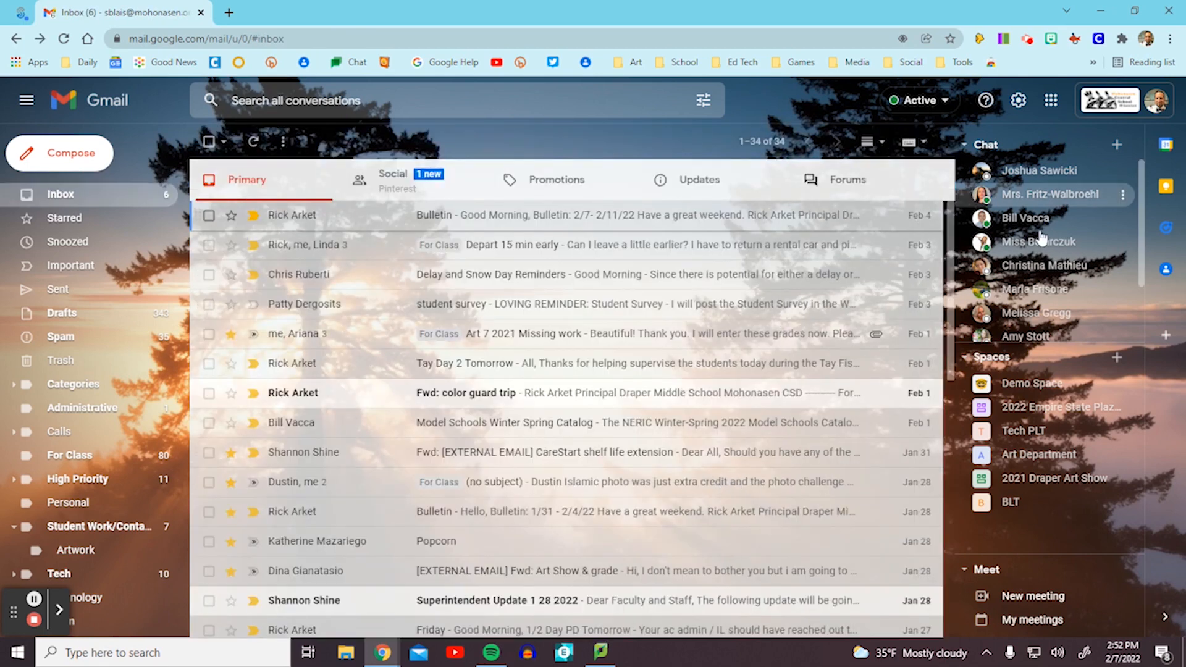
click(1037, 385)
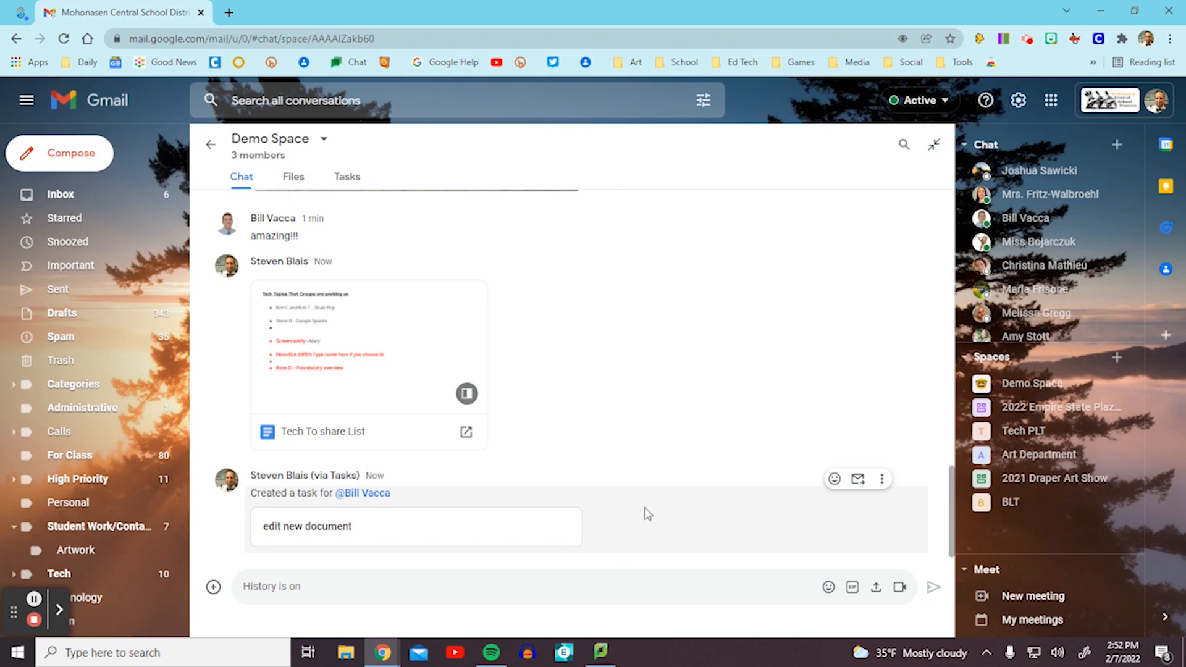
React to the "edit new document" task message with the heart-eyes emoji and forward the message to the inbox
click(834, 479)
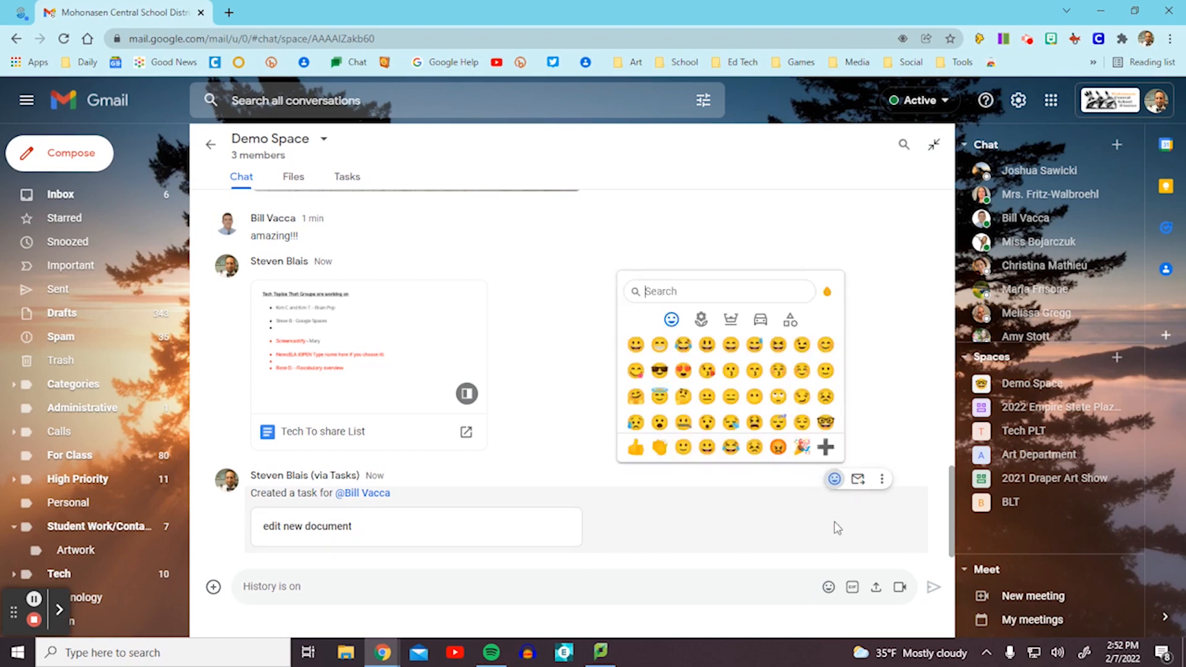
click(682, 370)
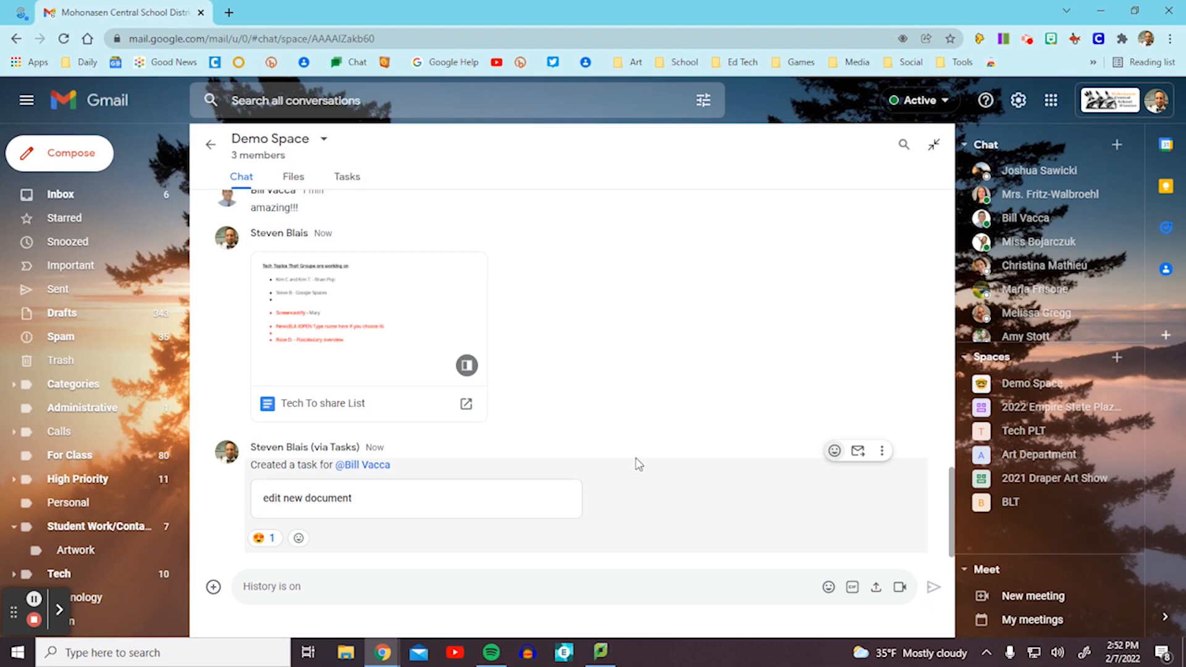
click(857, 451)
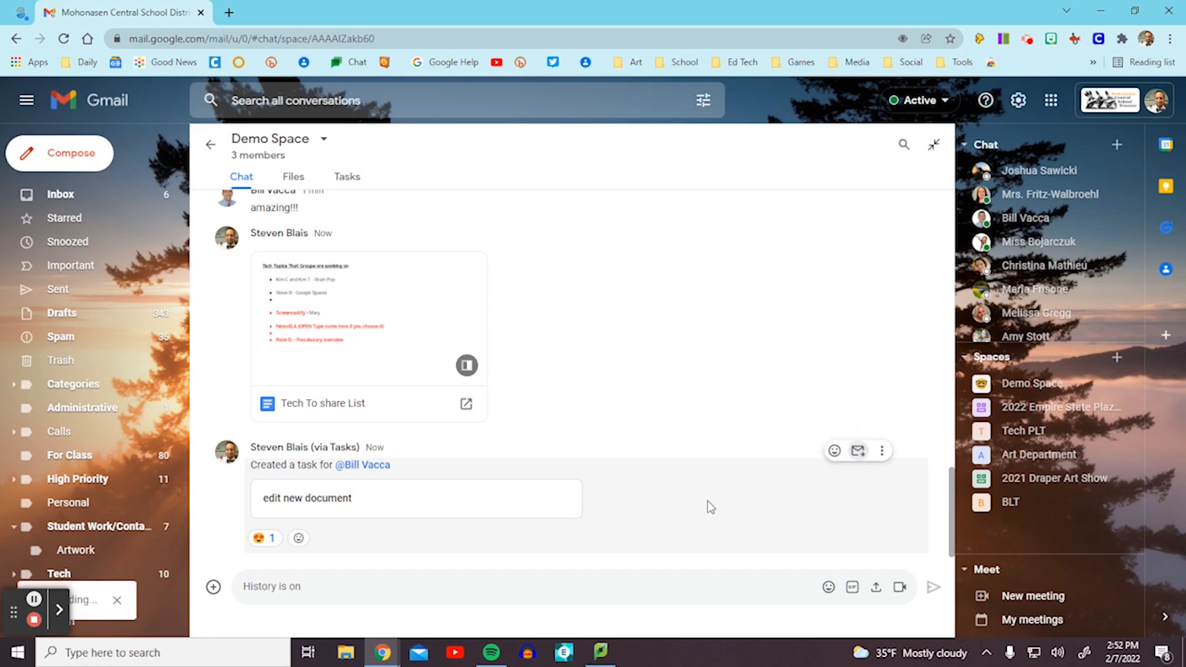
Check the additional options offered for the task message and look back at the earlier messages in the space
click(882, 451)
click(849, 480)
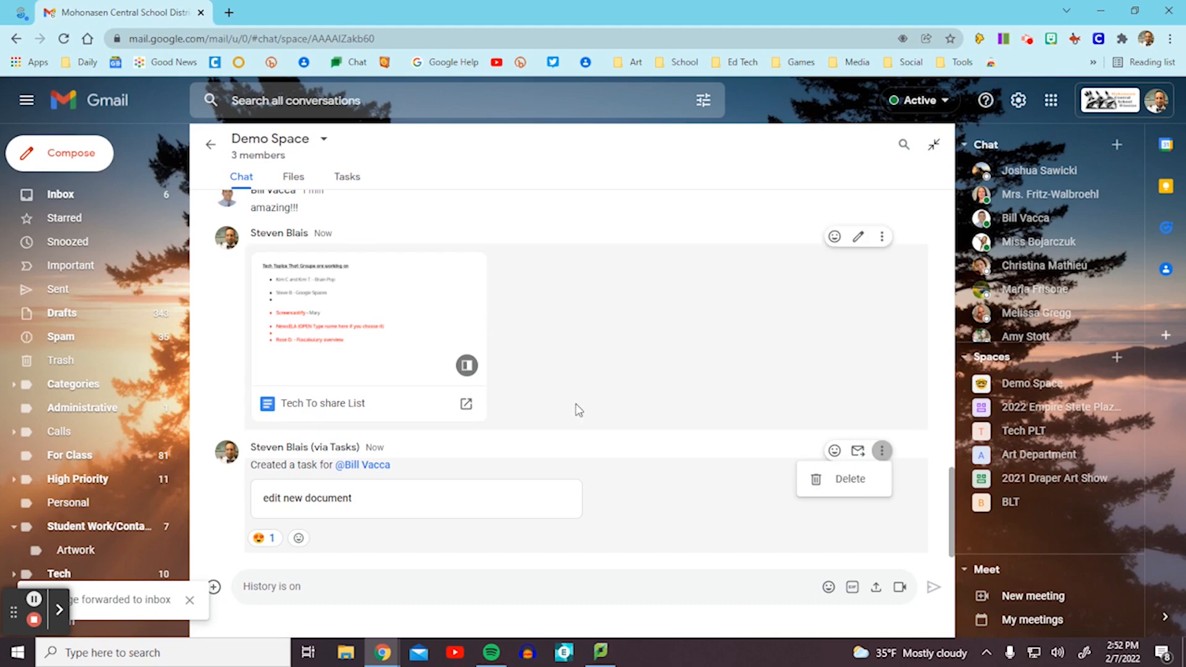
scroll(648, 414, up, 3)
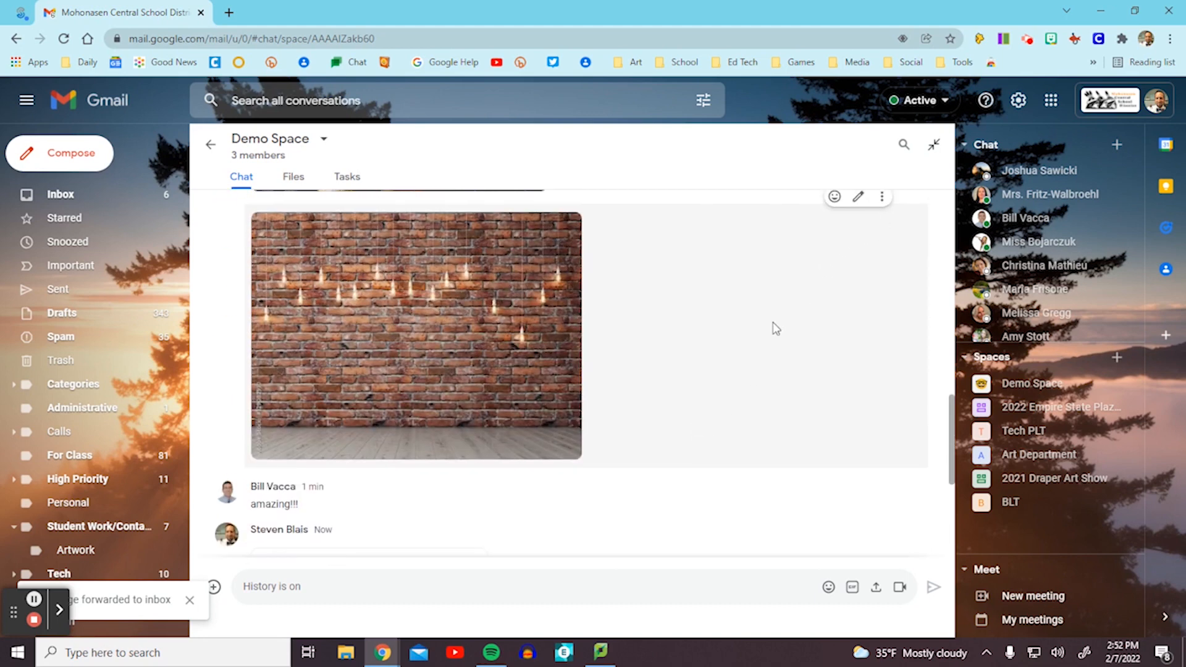
Search within Demo Space for "okuda"
click(897, 146)
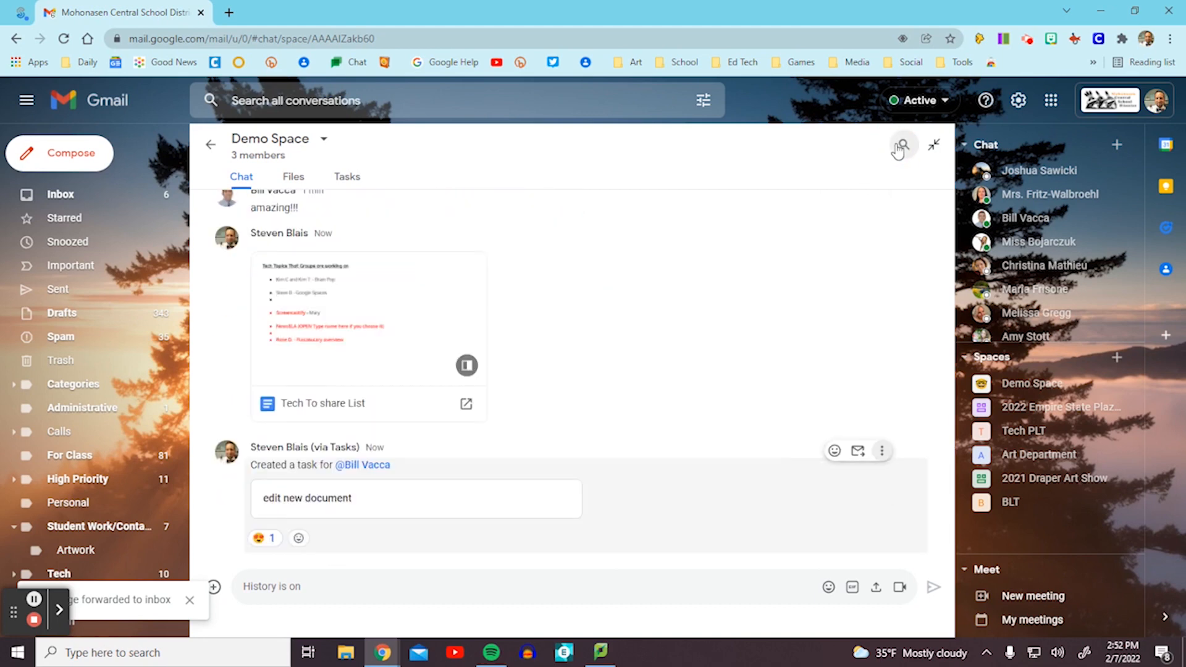
click(902, 146)
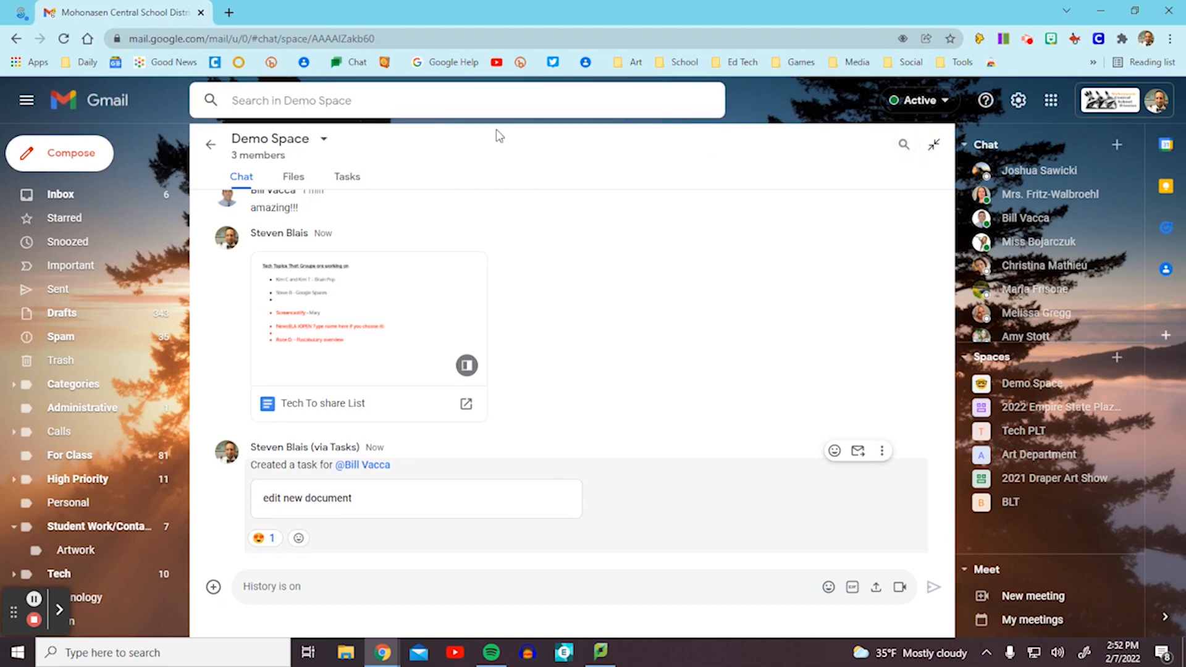
text(okuda)
key(Return)
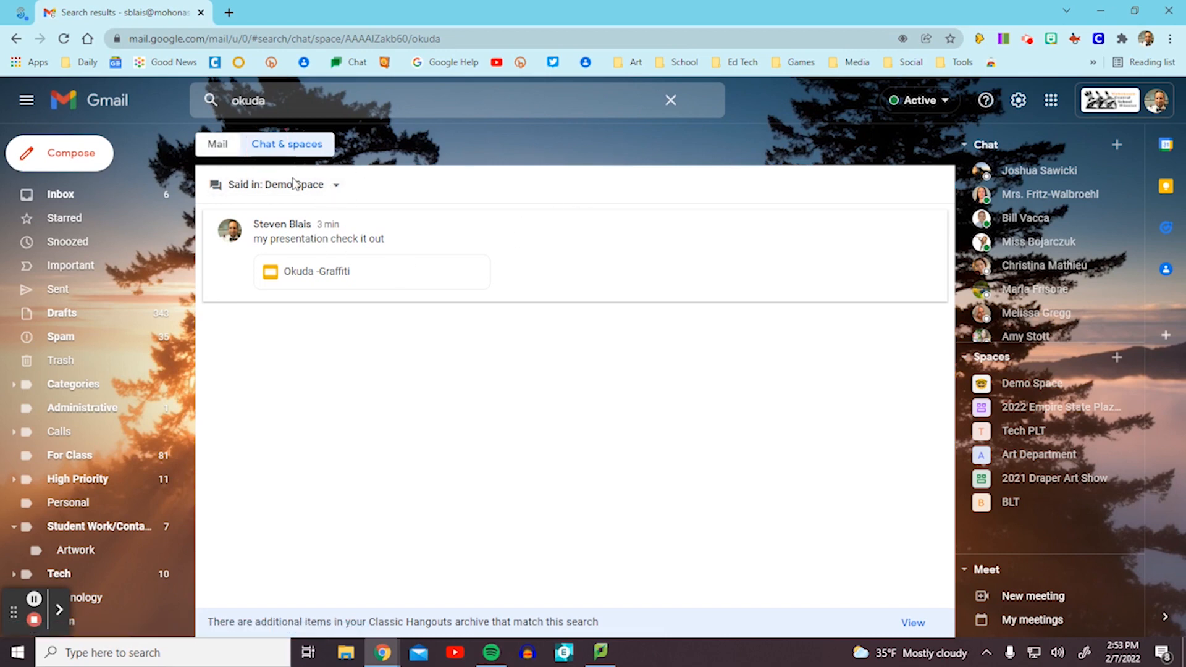
Reopen Demo Space from the search results, leave it again and return to the mail inbox
click(1028, 384)
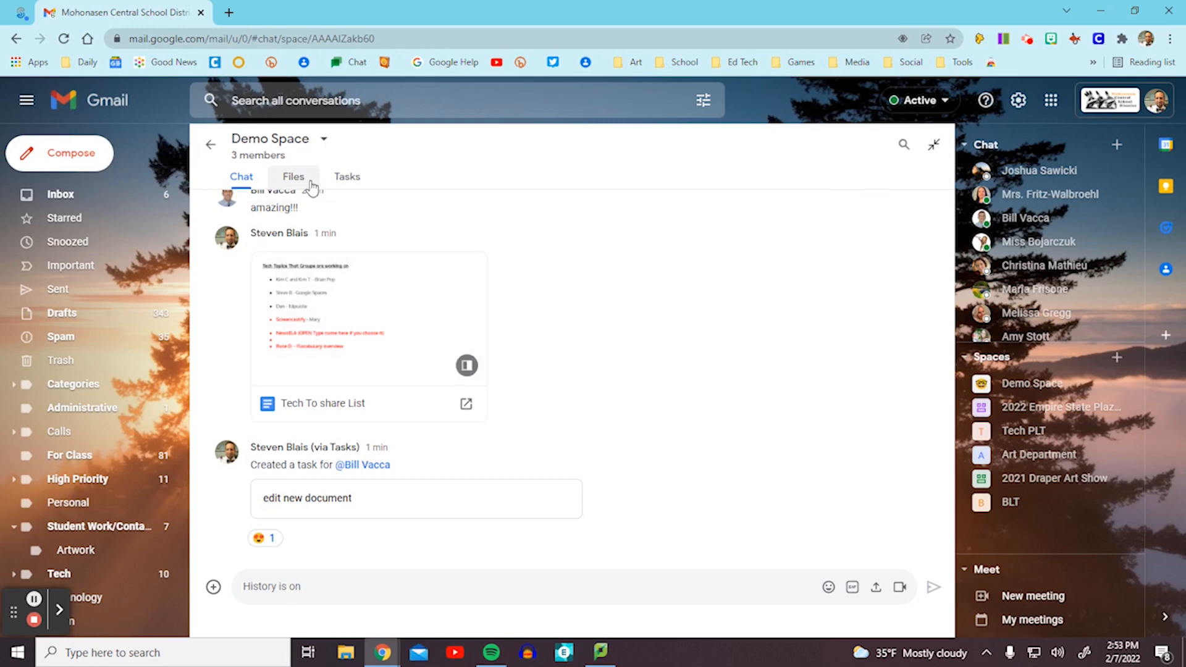
click(210, 144)
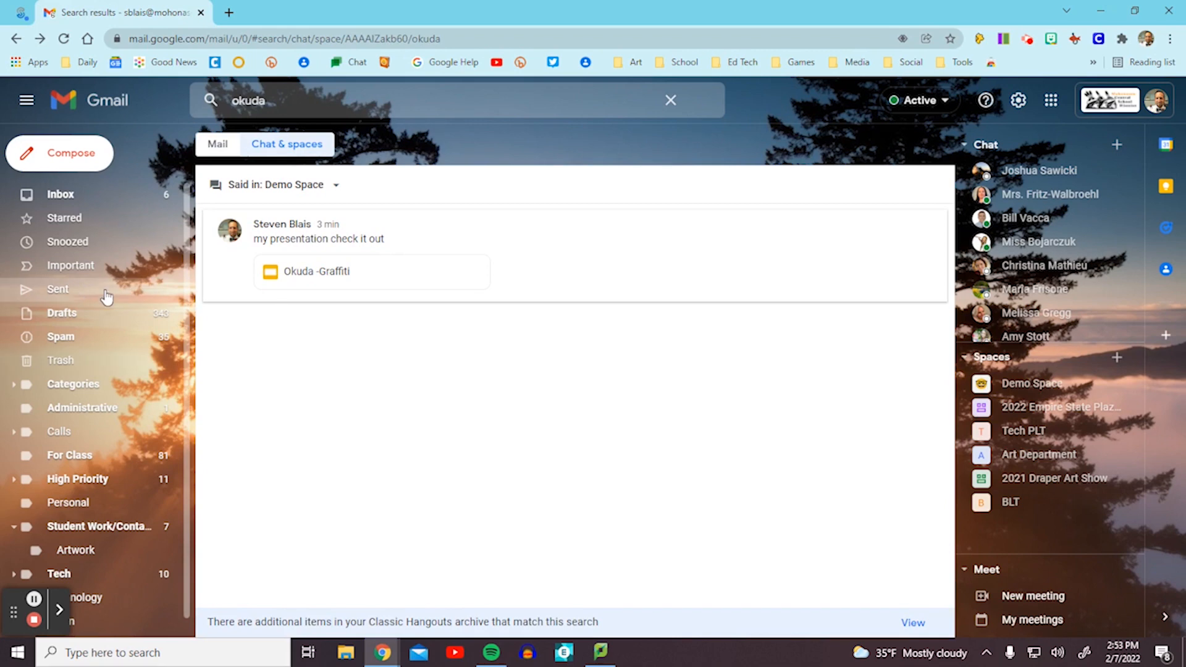
click(71, 200)
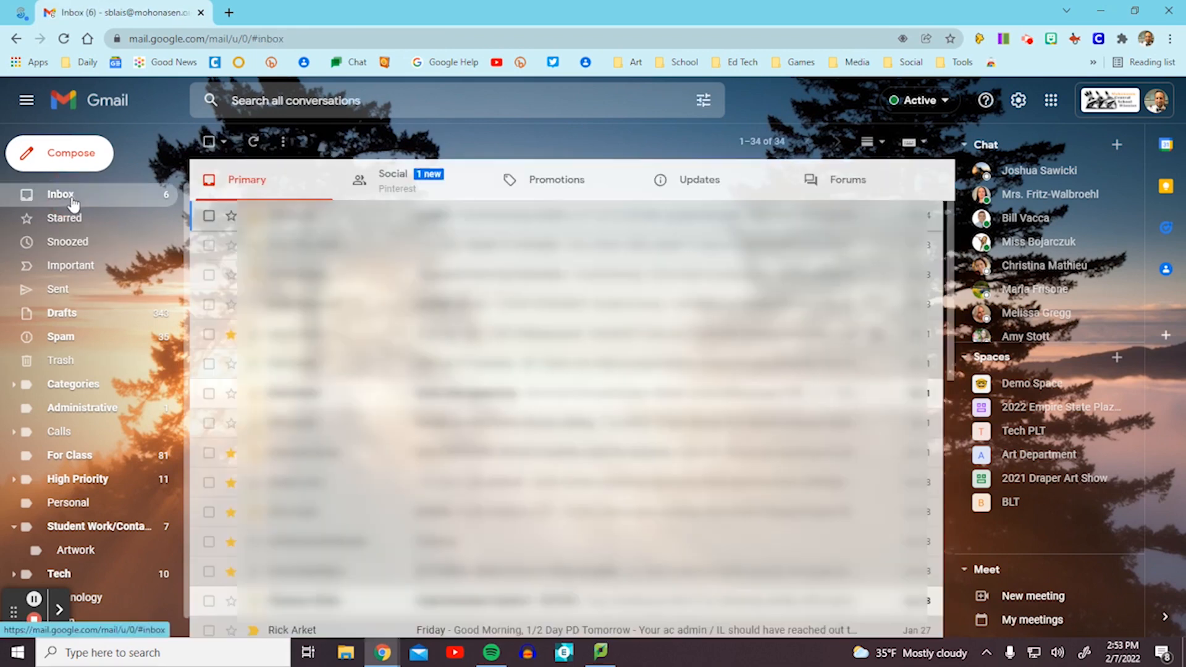